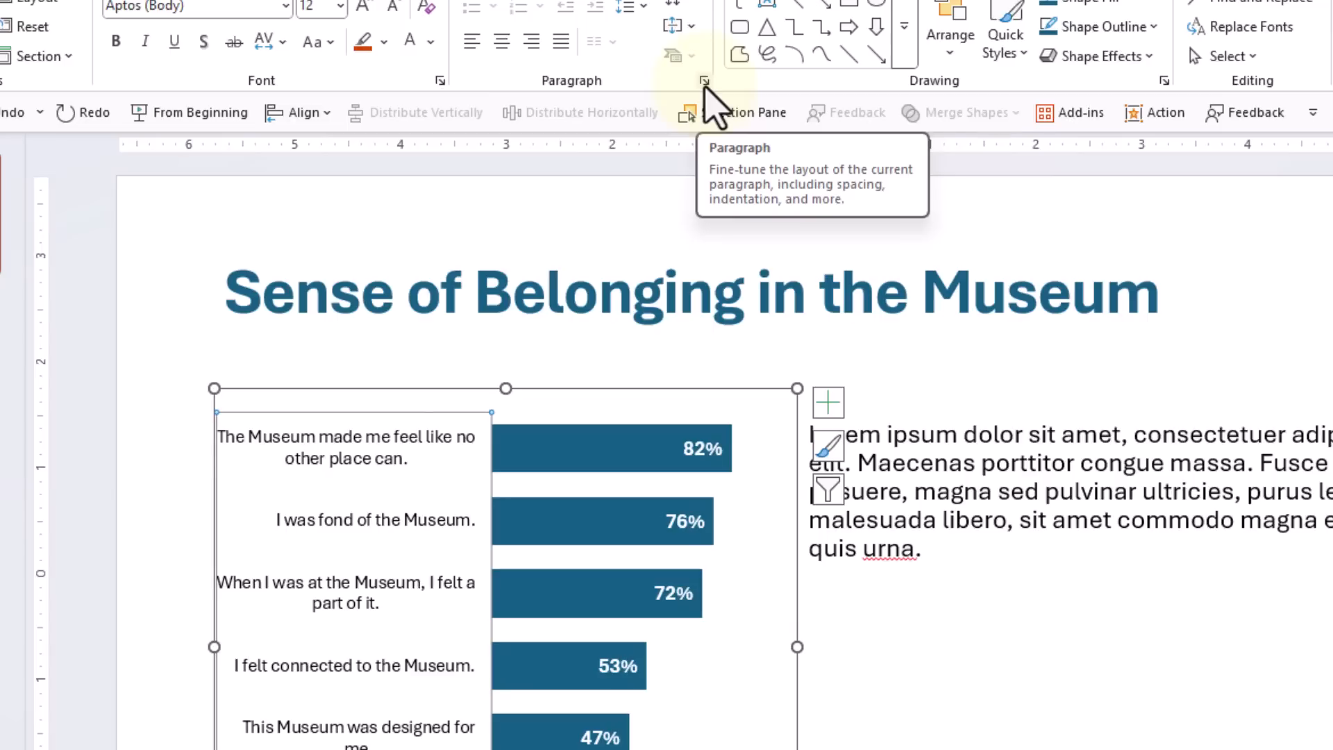
Step: Right-align the chart's question labels using the Paragraph dialog's Right alignment
left_click(705, 81)
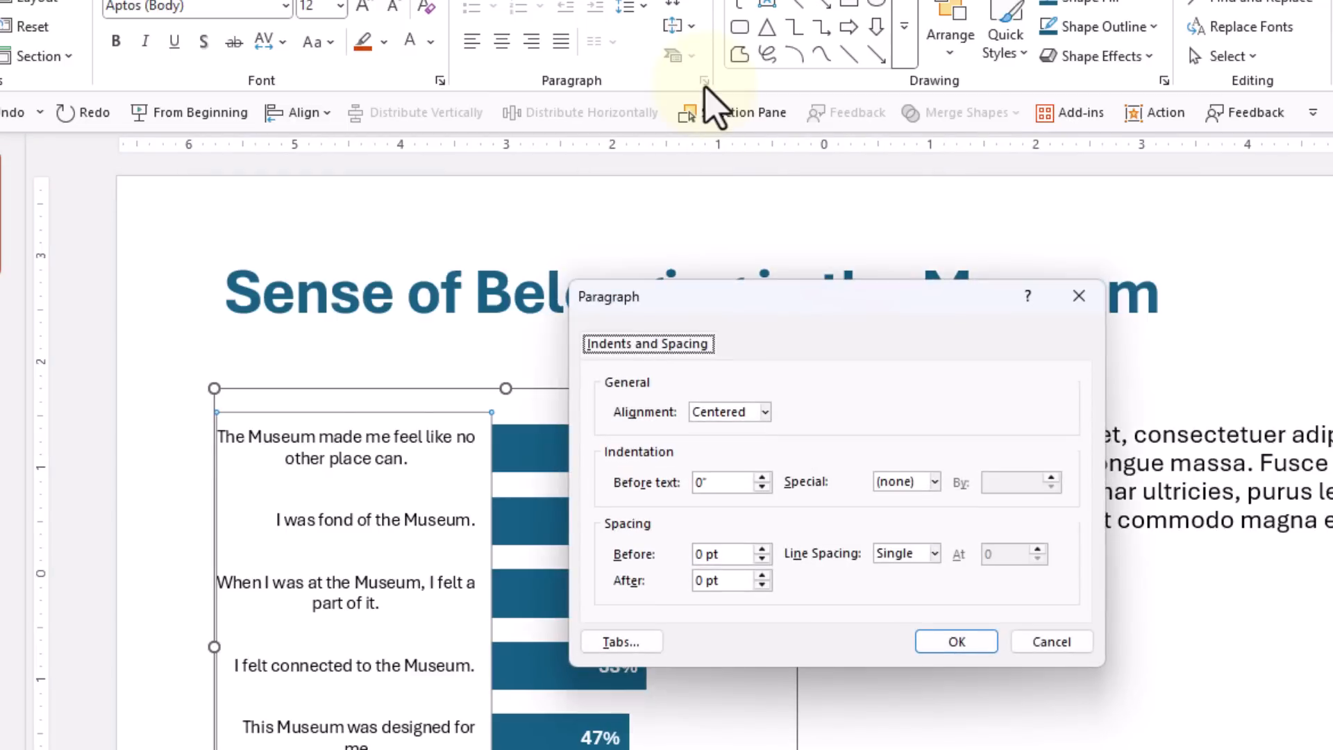
left_click_drag(709, 281, 559, 174)
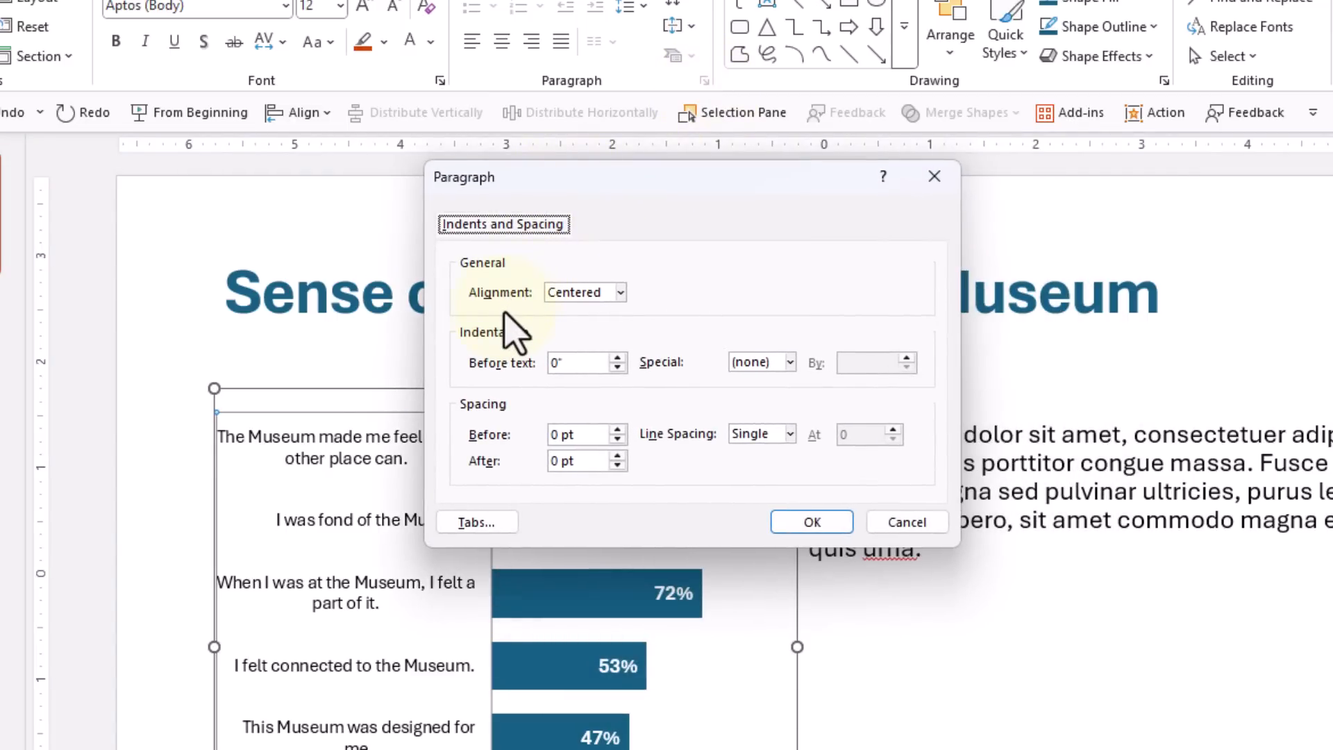
left_click(620, 292)
left_click(599, 358)
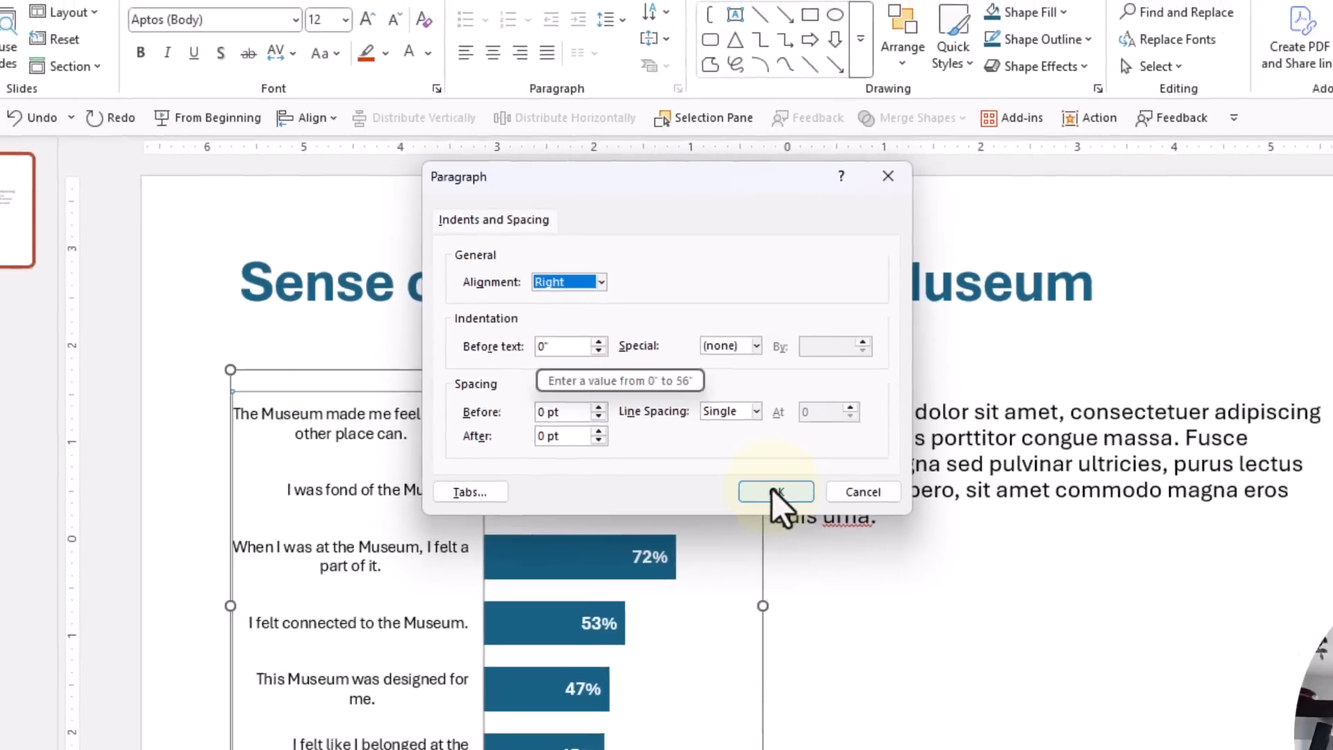
left_click(792, 521)
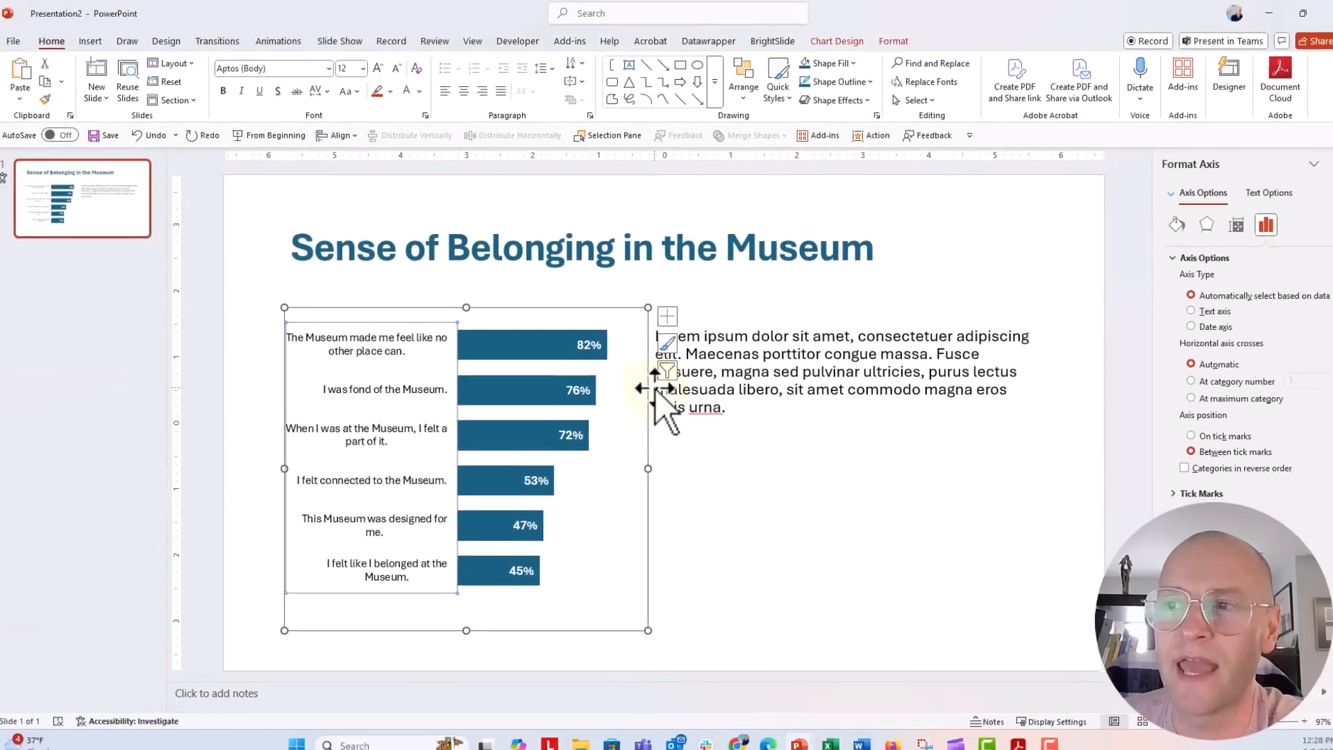
left_click(231, 390)
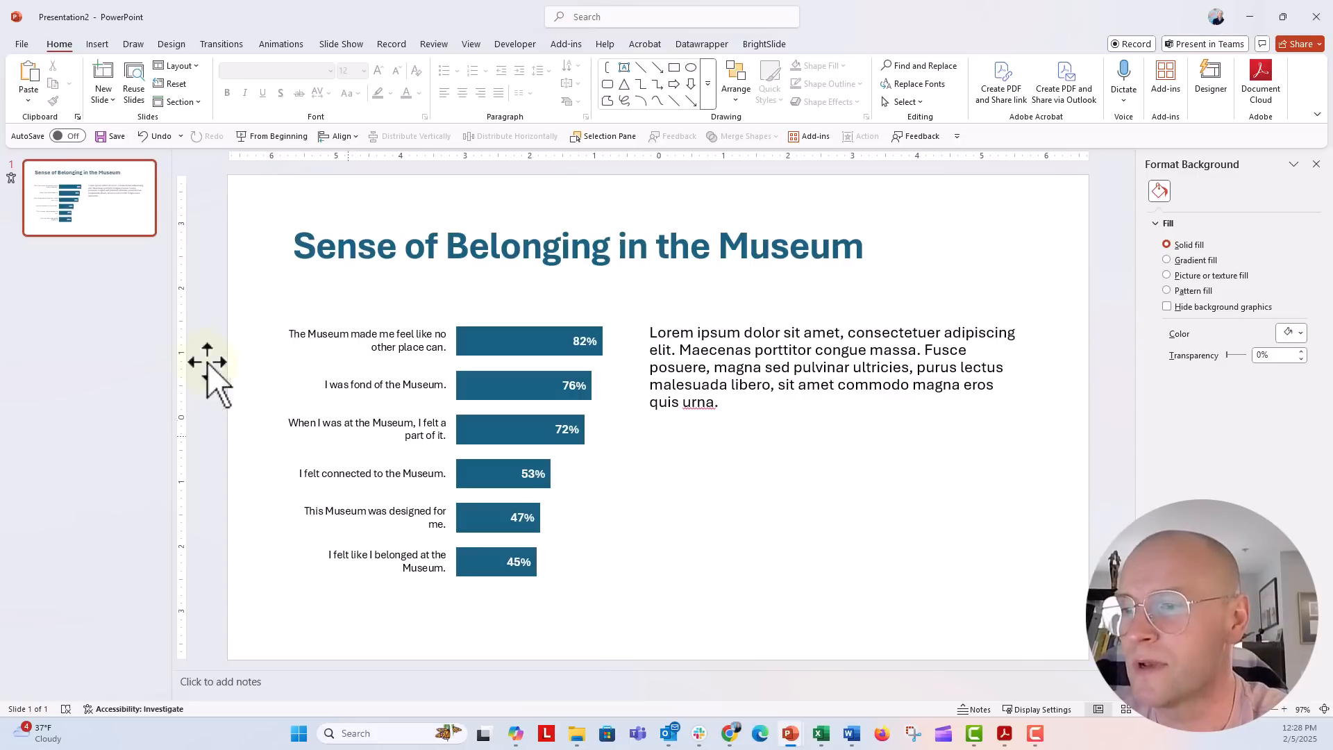
Step: Add a Two Content slide after slide 1, then bring the Book3 Excel workbook forward
left_click(95, 241)
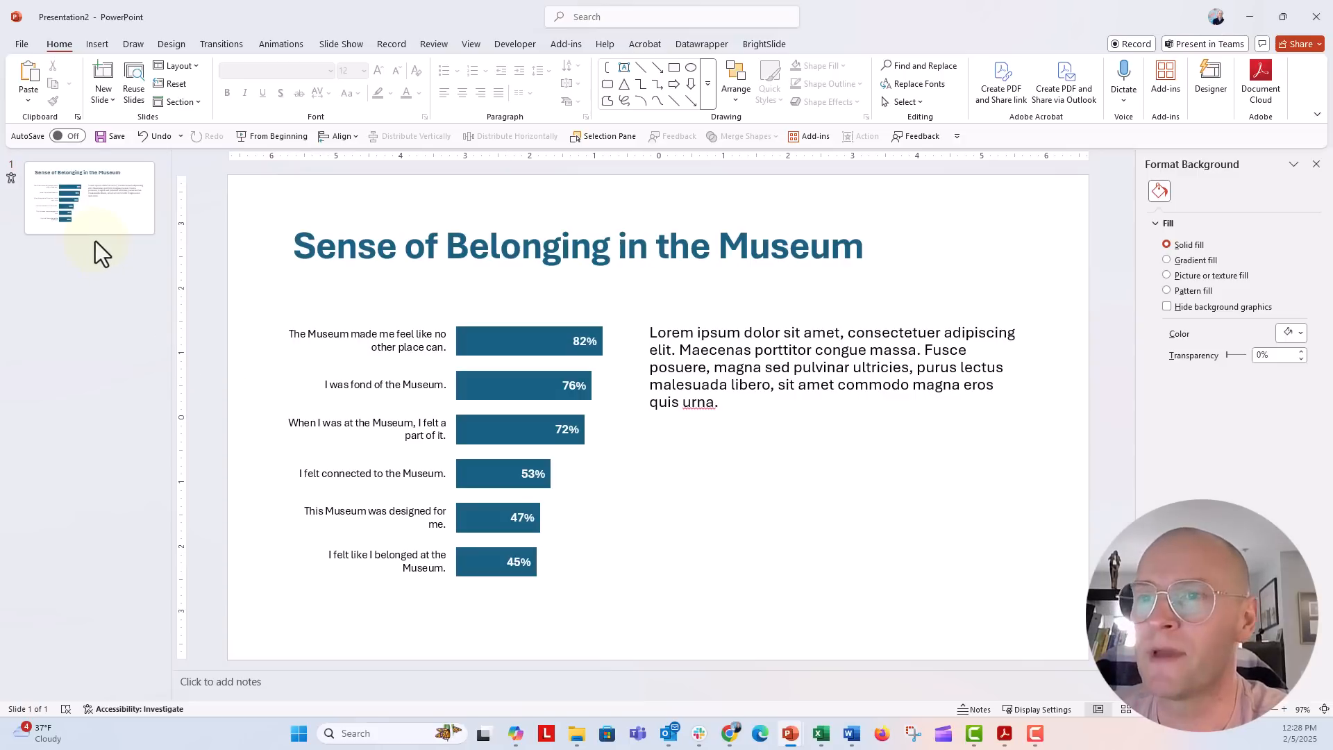
left_click(105, 98)
left_click(128, 218)
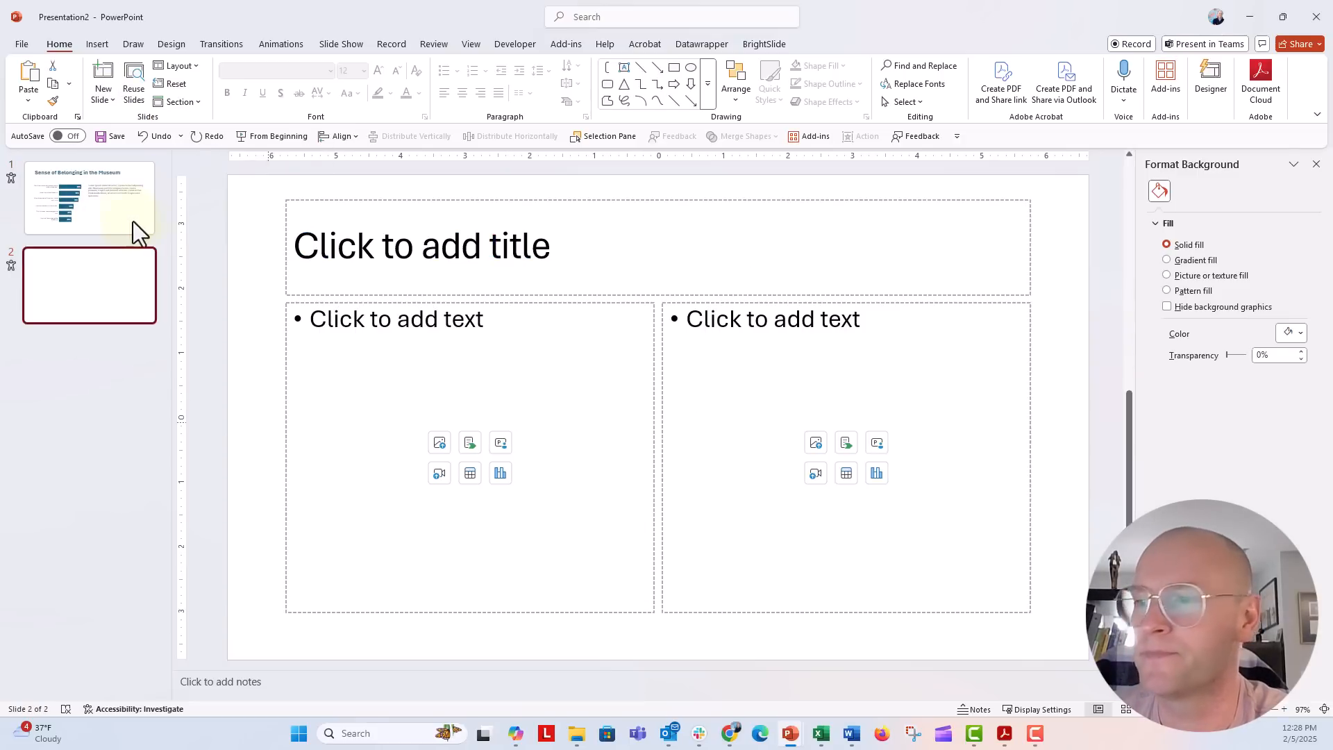
mouse_move(821, 733)
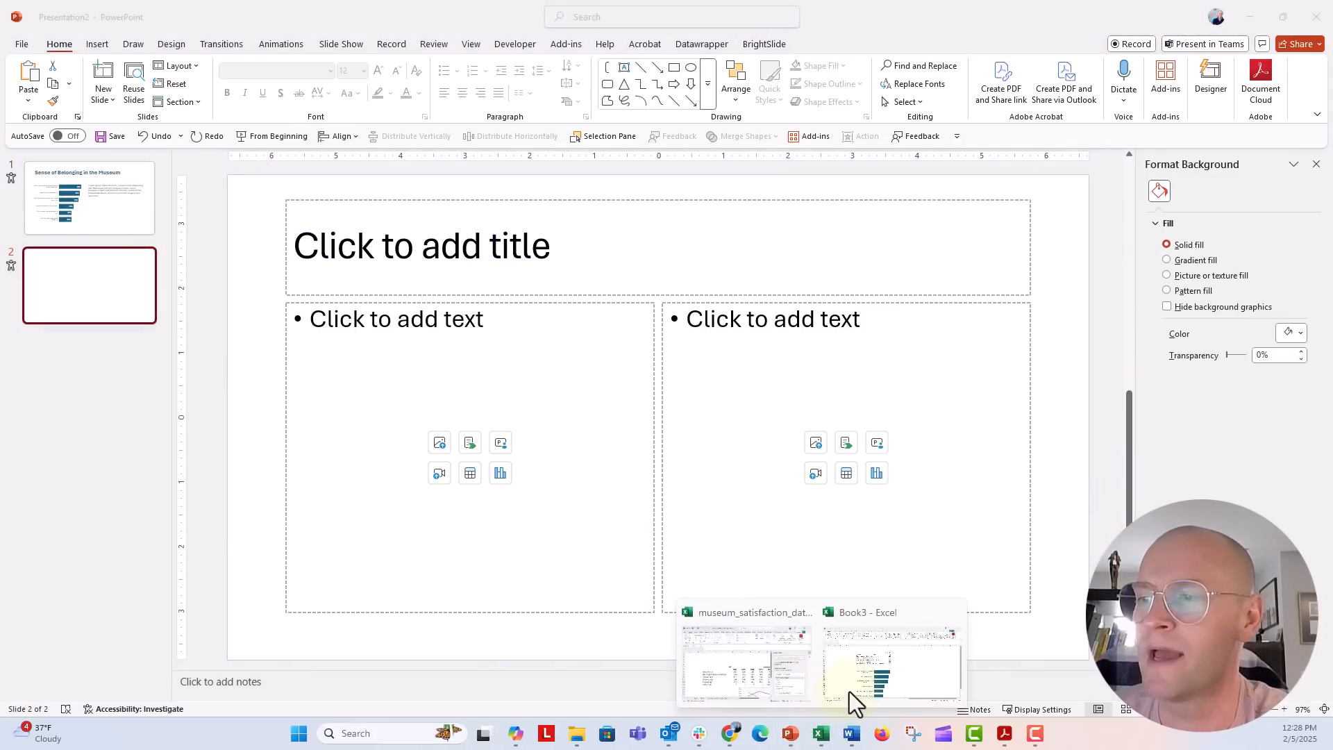
left_click(852, 689)
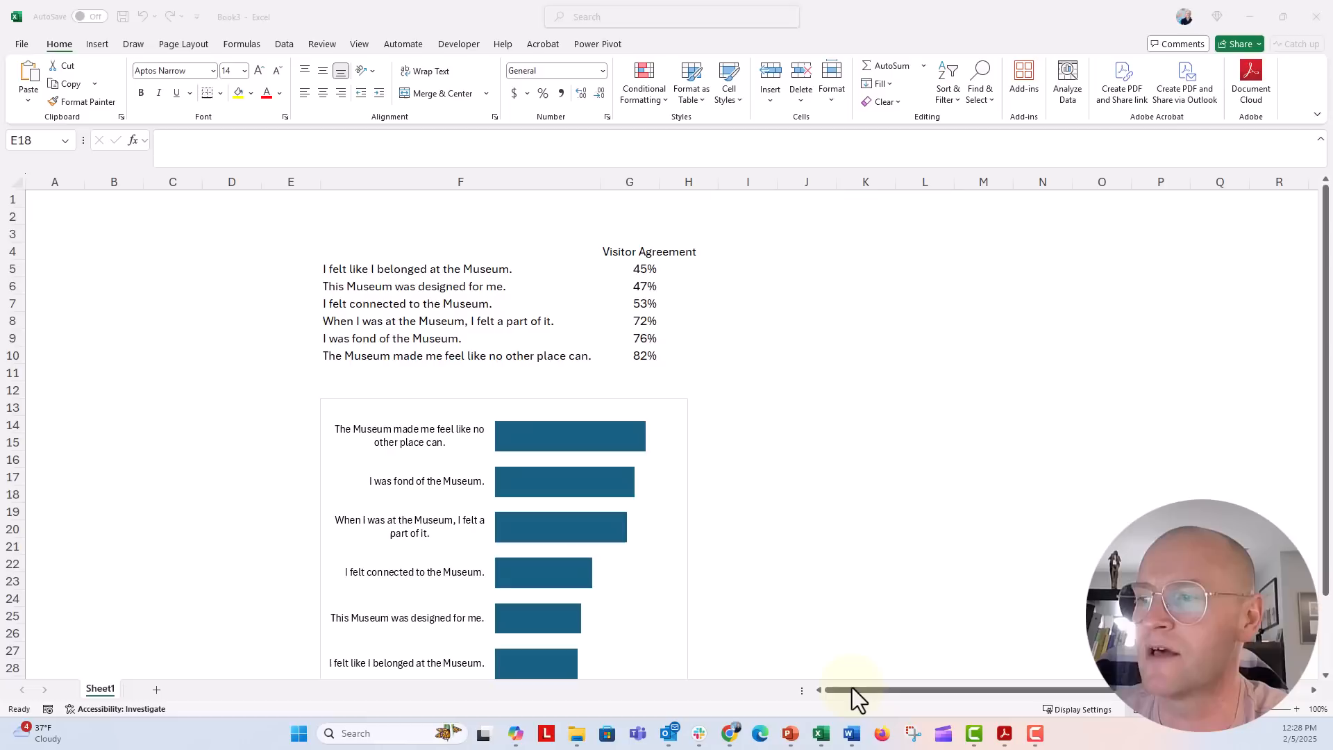
Step: Drag the bar chart up beside the data table and try right, centre and left label alignment
left_click(320, 432)
left_click_drag(319, 432, 725, 281)
left_click(761, 277)
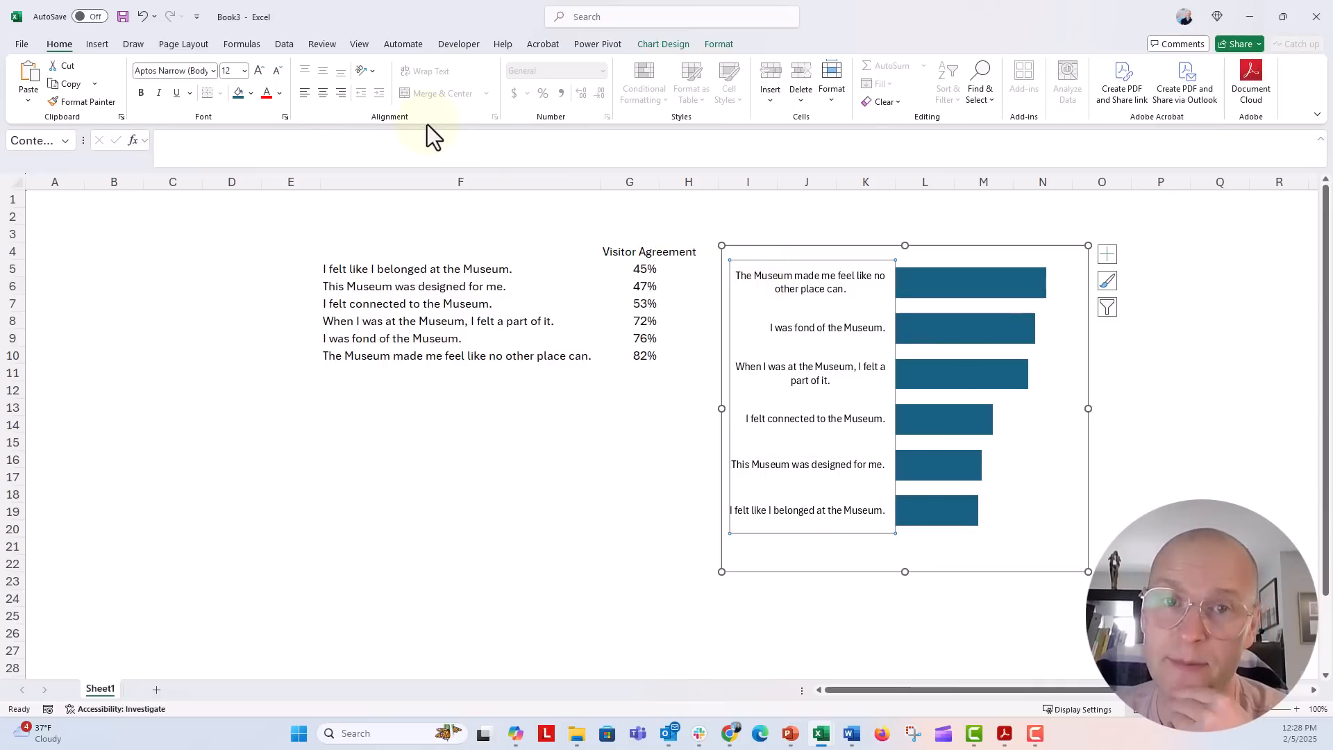
left_click(341, 93)
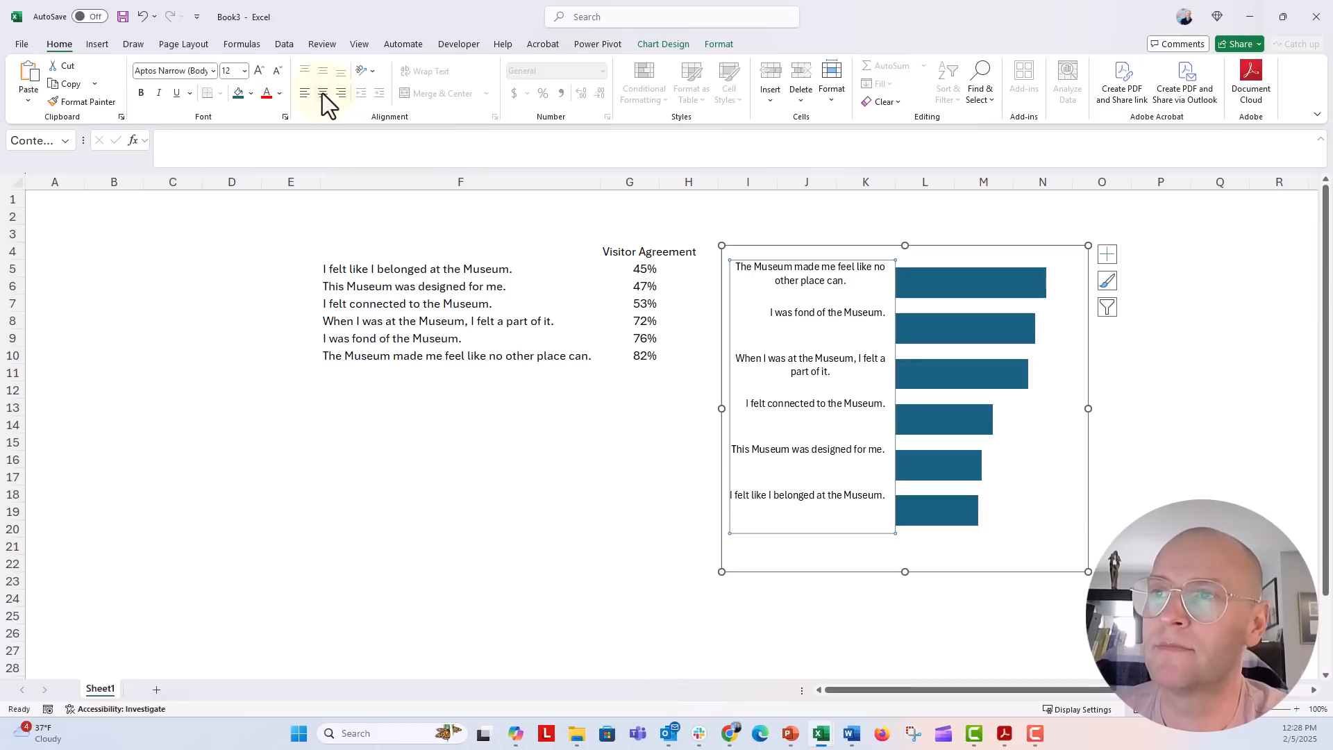
left_click(322, 93)
left_click(308, 95)
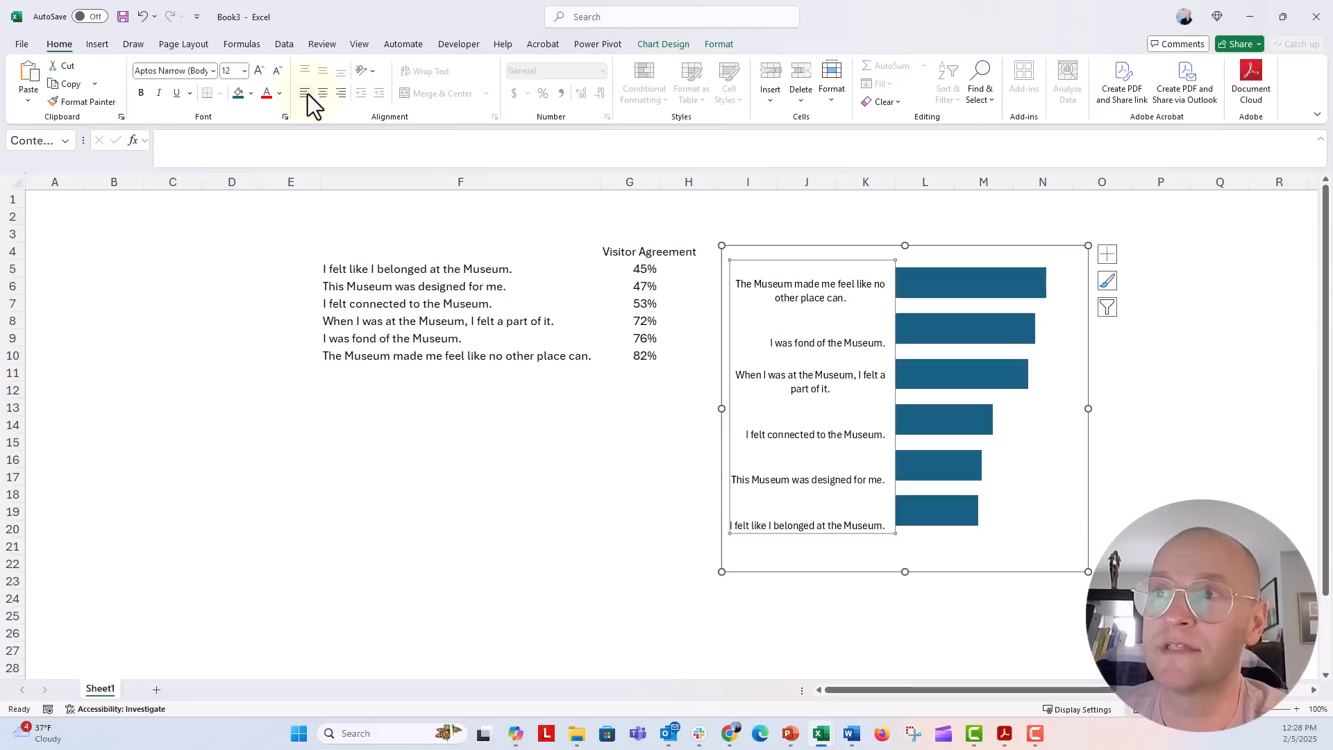
left_click(323, 96)
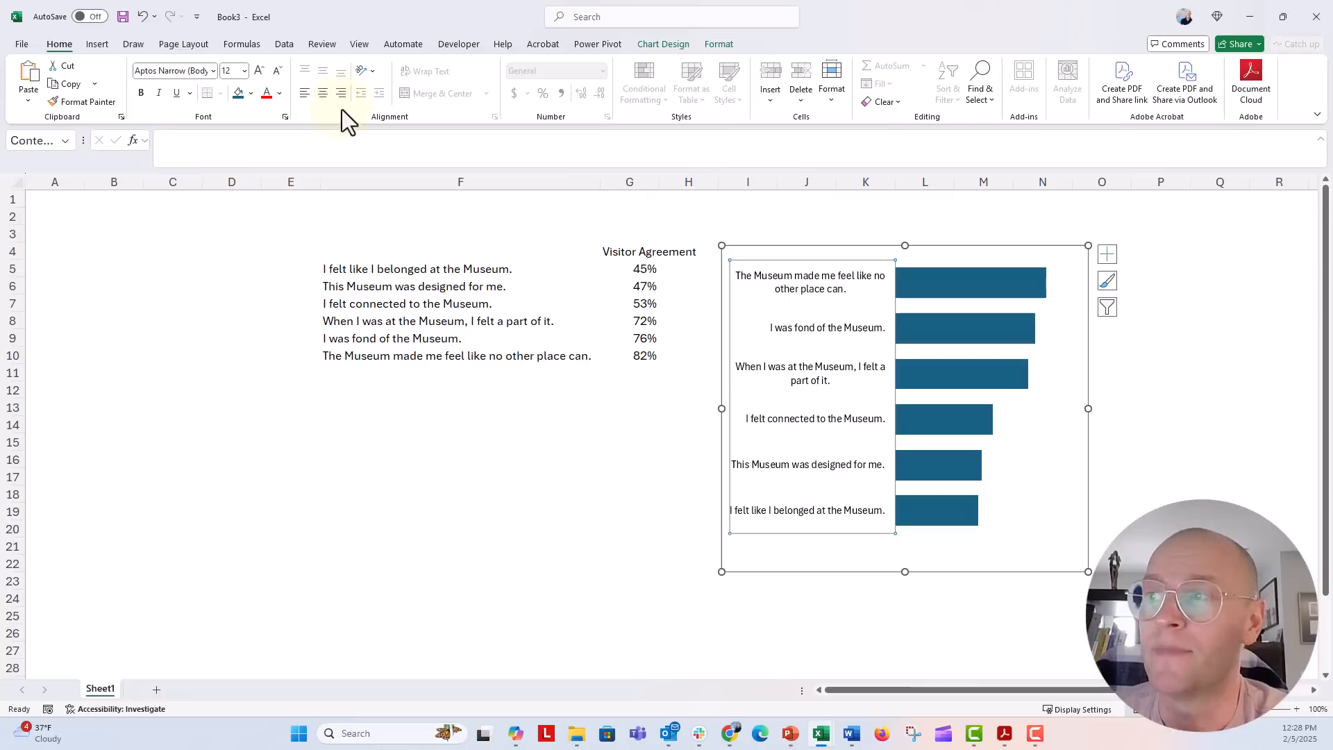
left_click(723, 378)
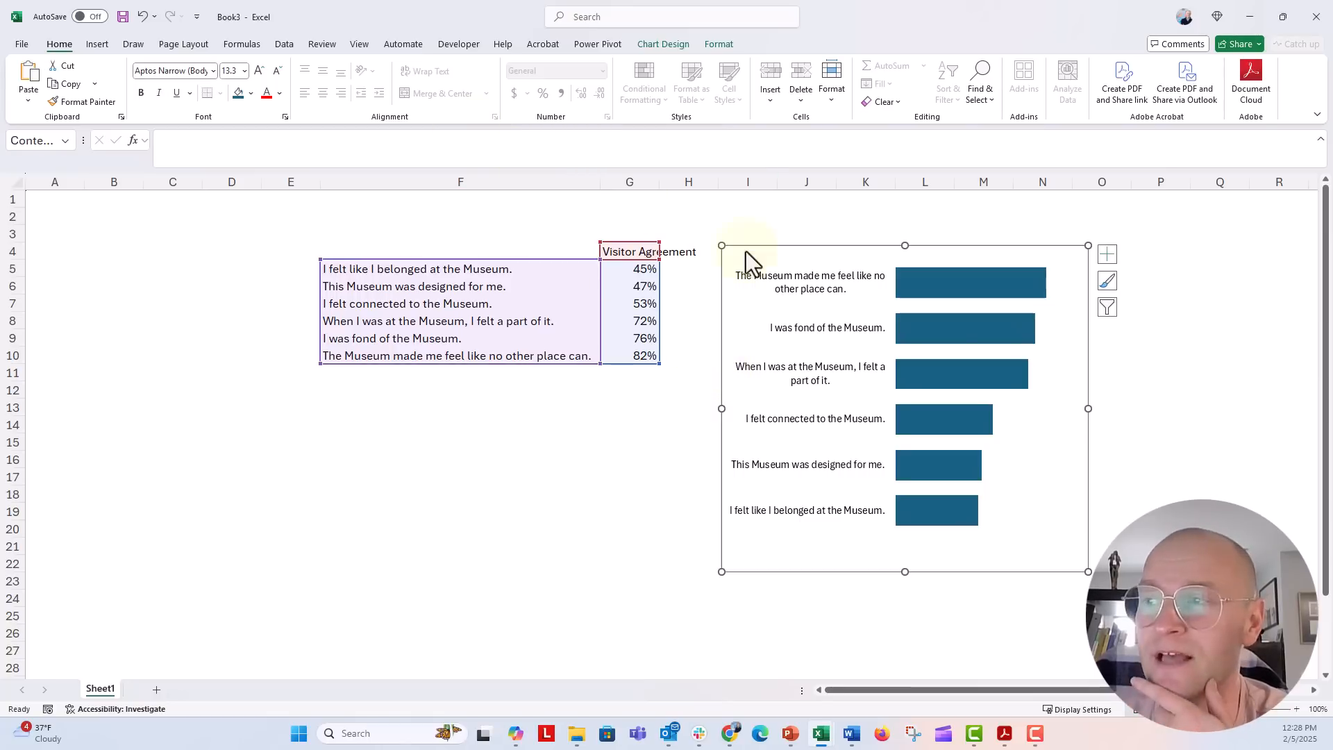
left_click(806, 280)
Step: Open Format Axis for the labels and review their Font character spacing, cancelling unchanged
right_click(789, 285)
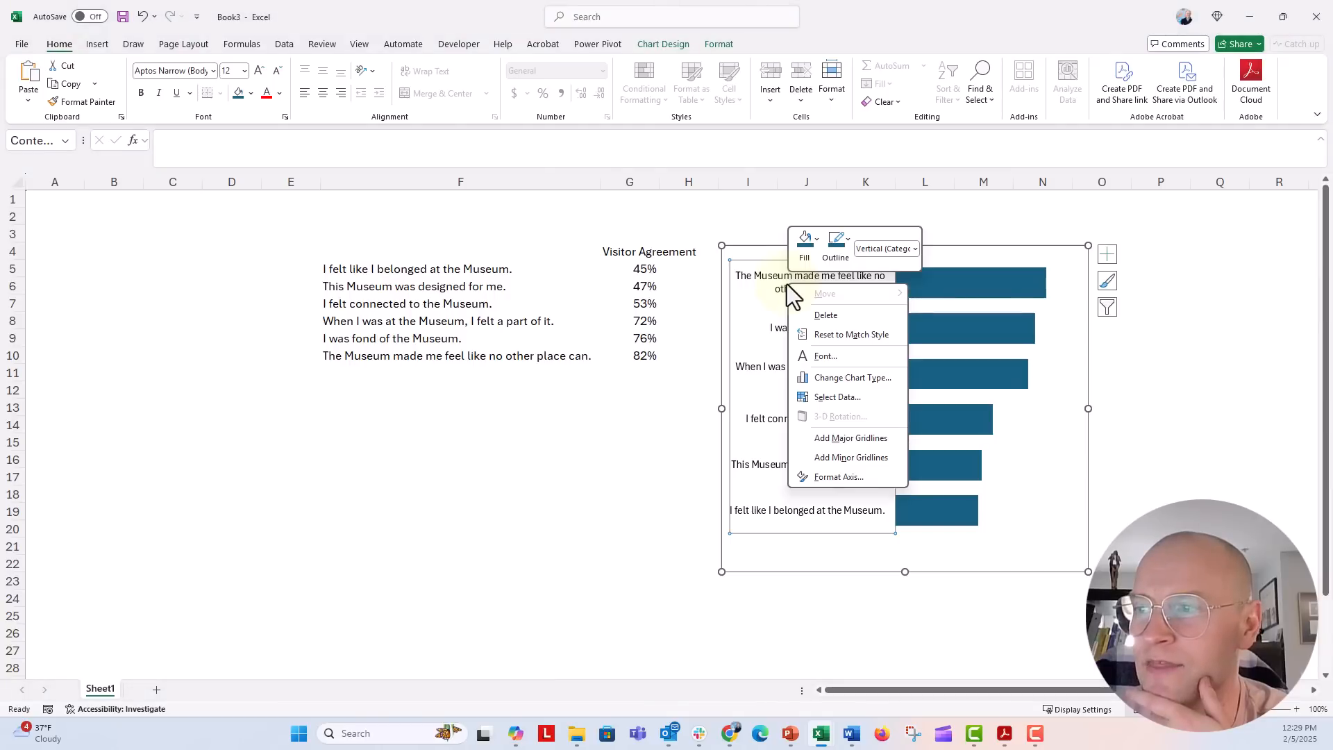
left_click(817, 479)
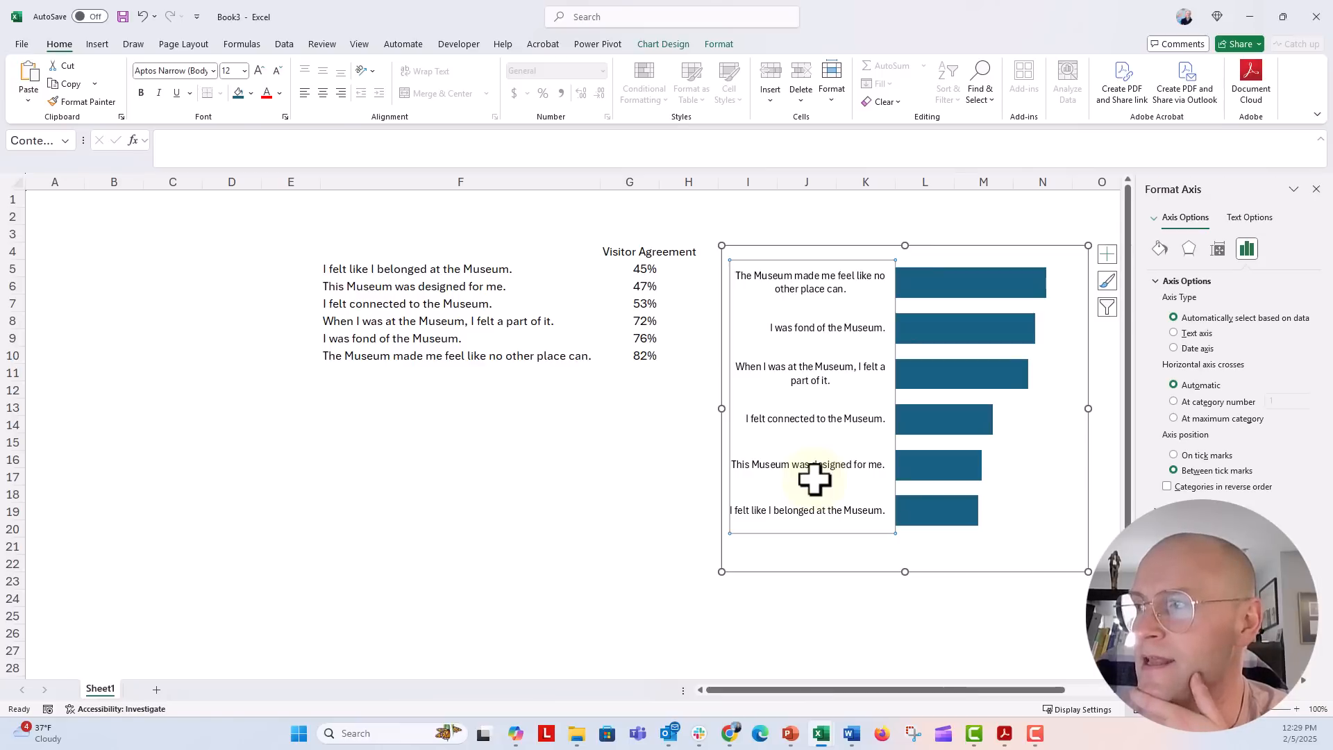
right_click(828, 329)
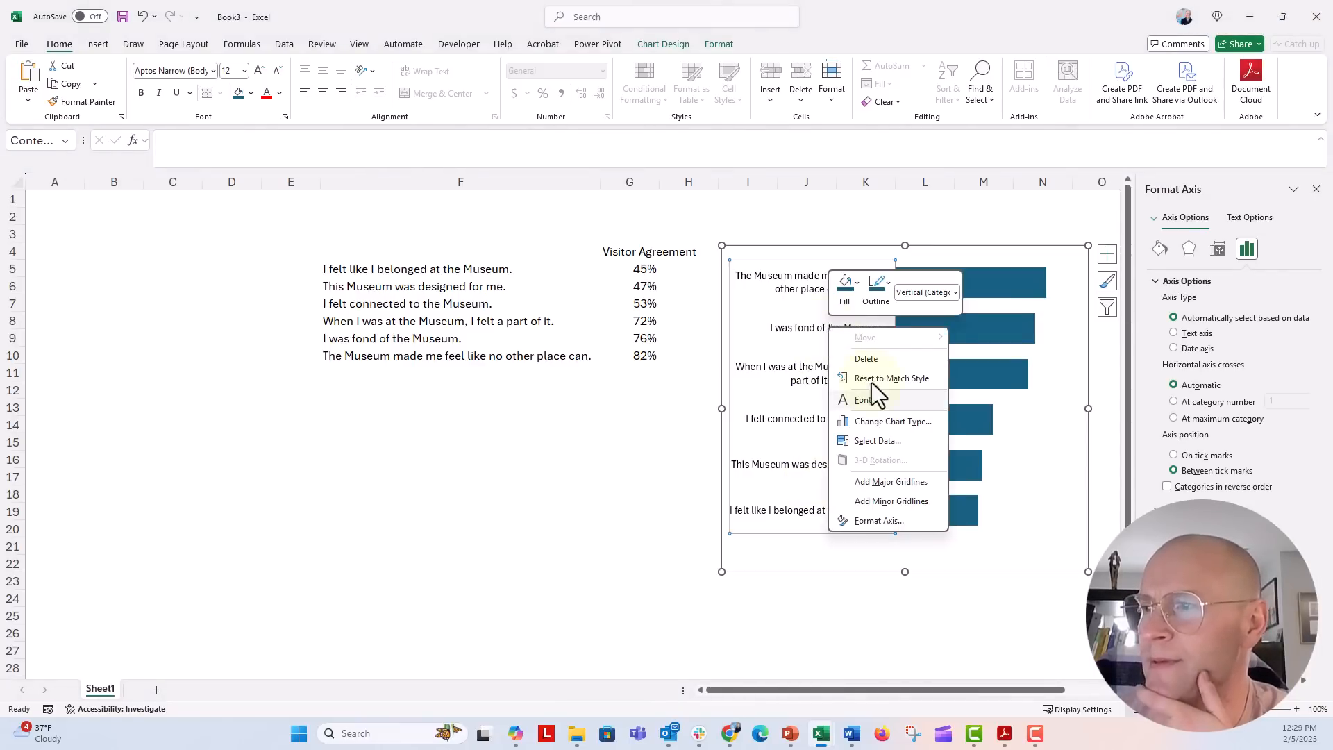
left_click(885, 398)
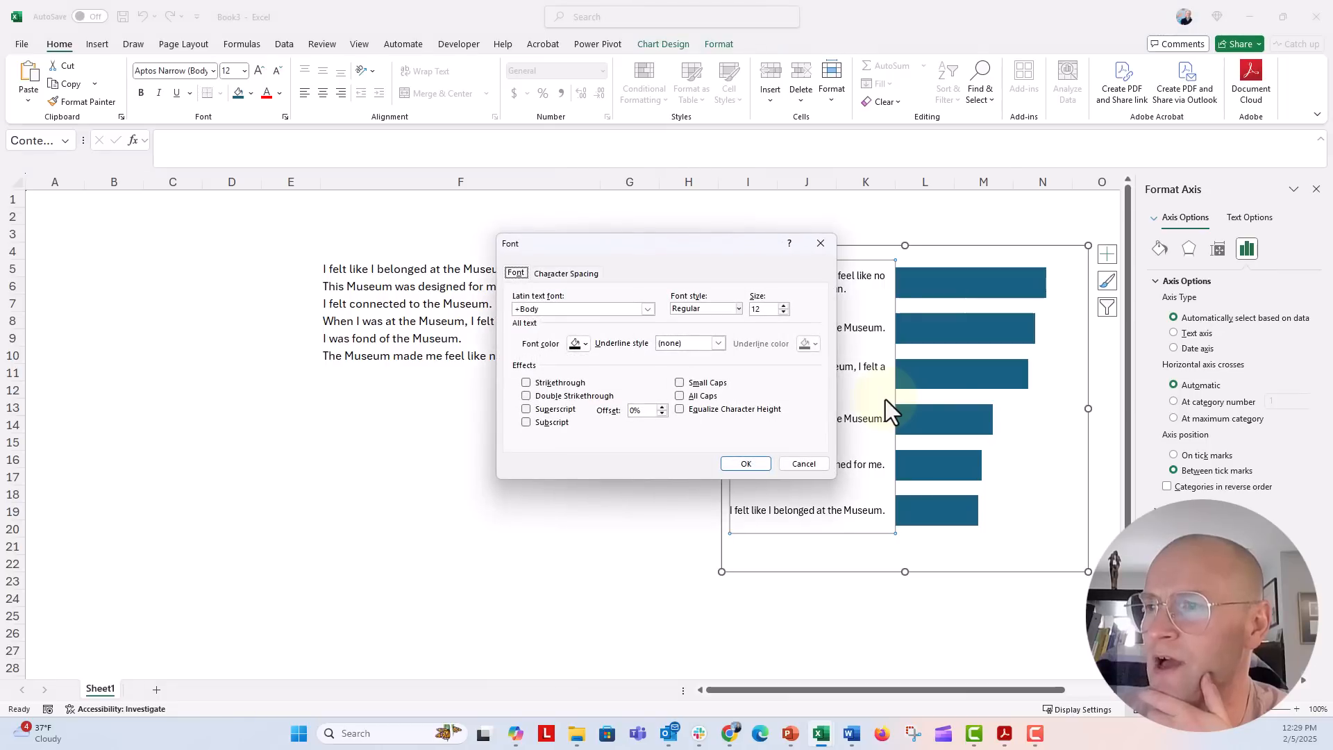
left_click(566, 272)
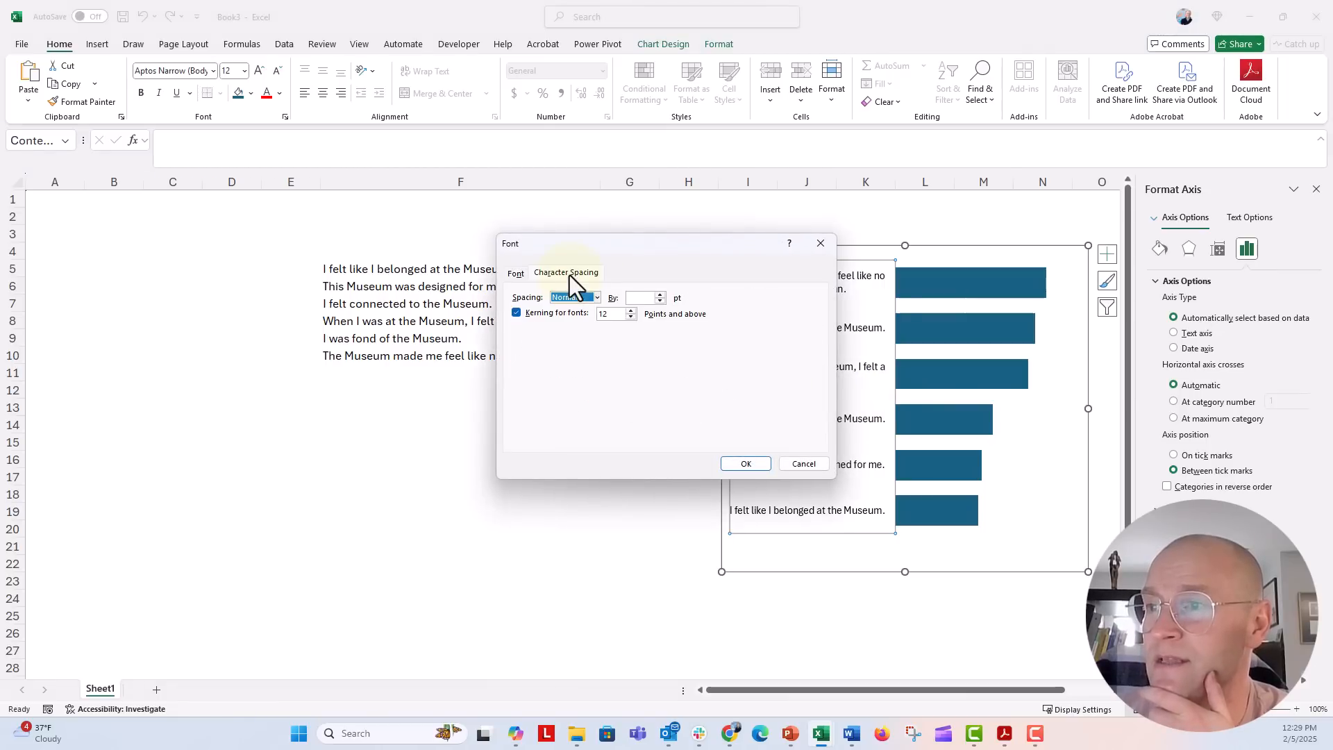
left_click(597, 298)
left_click(514, 272)
left_click(516, 273)
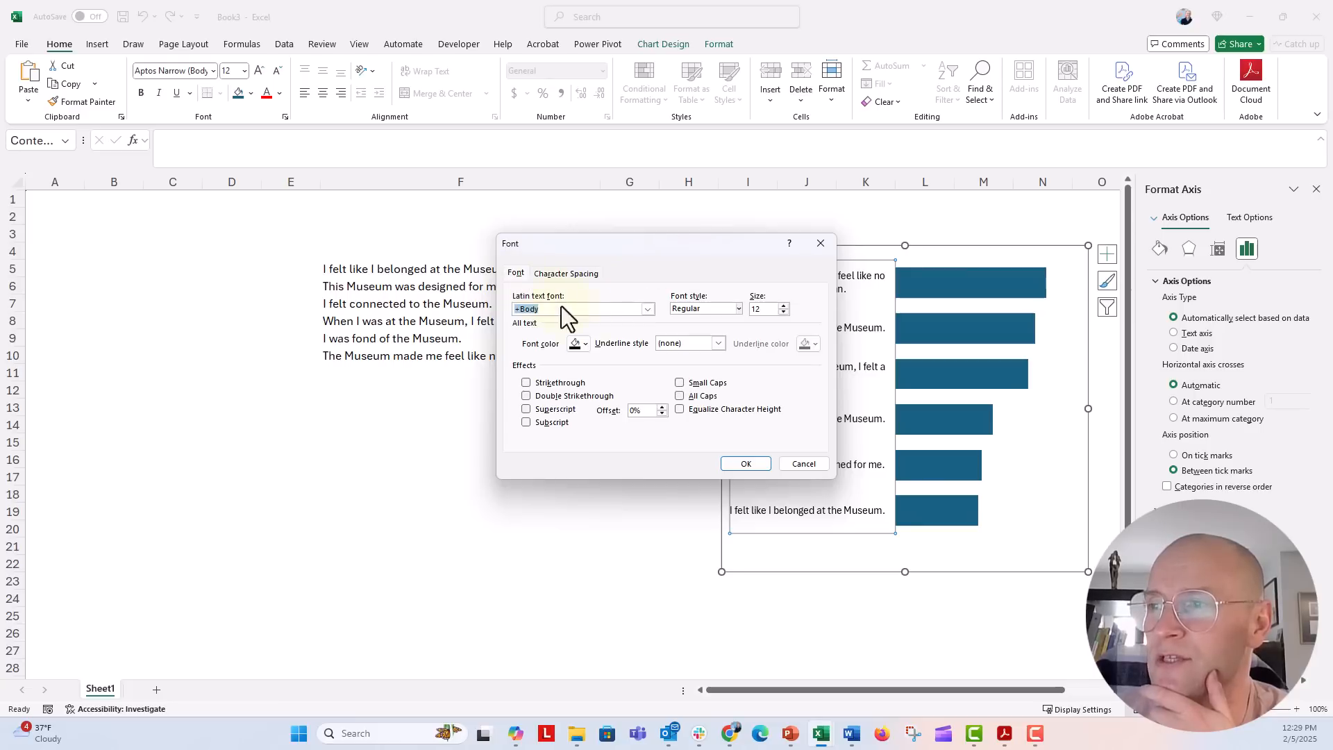
left_click(803, 464)
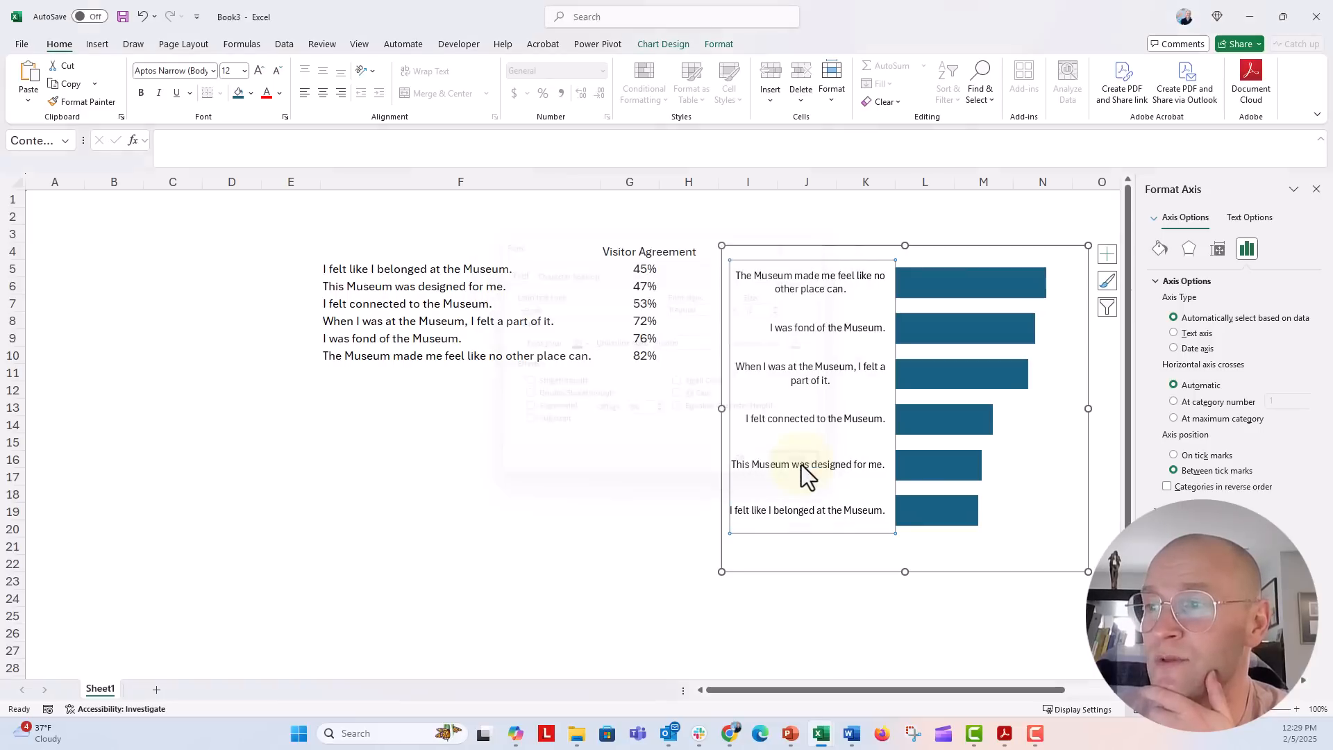
Step: Select the chart area, dismiss its shortcut menu, and bring up the PowerPoint windows
left_click(722, 469)
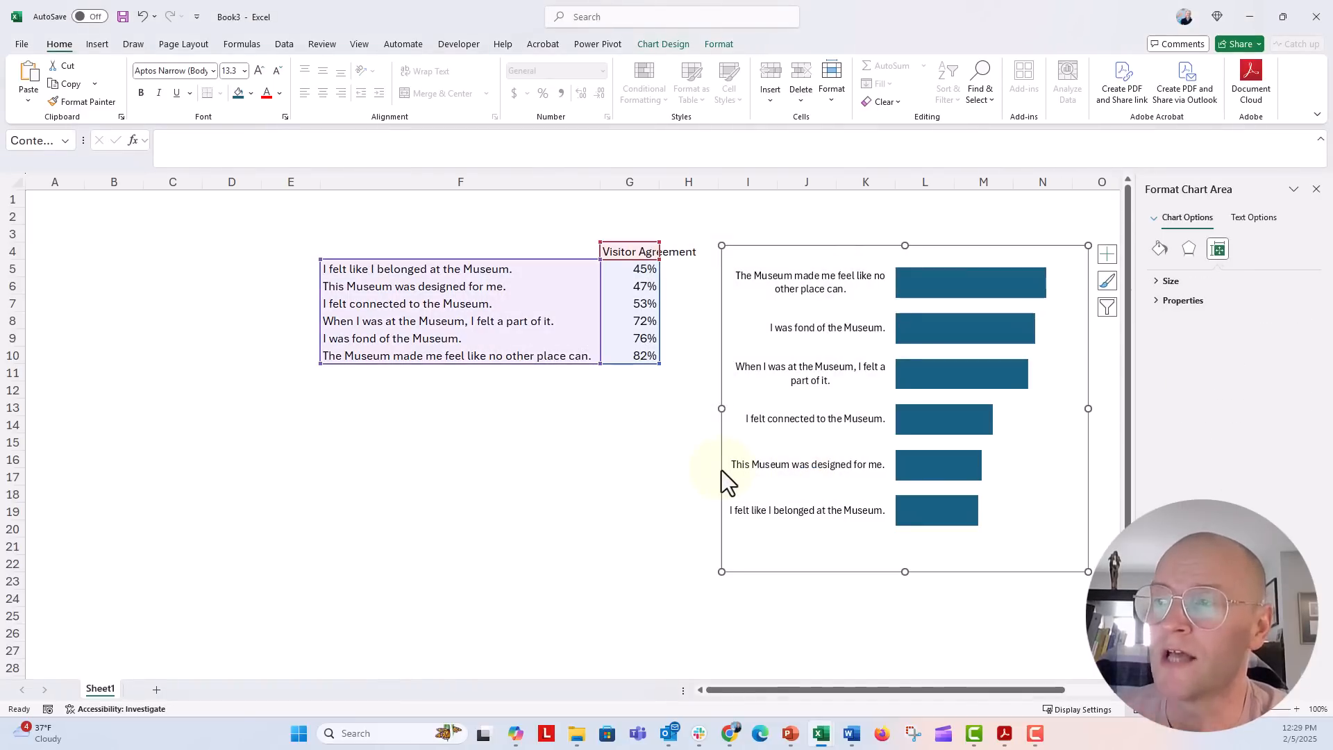
right_click(722, 469)
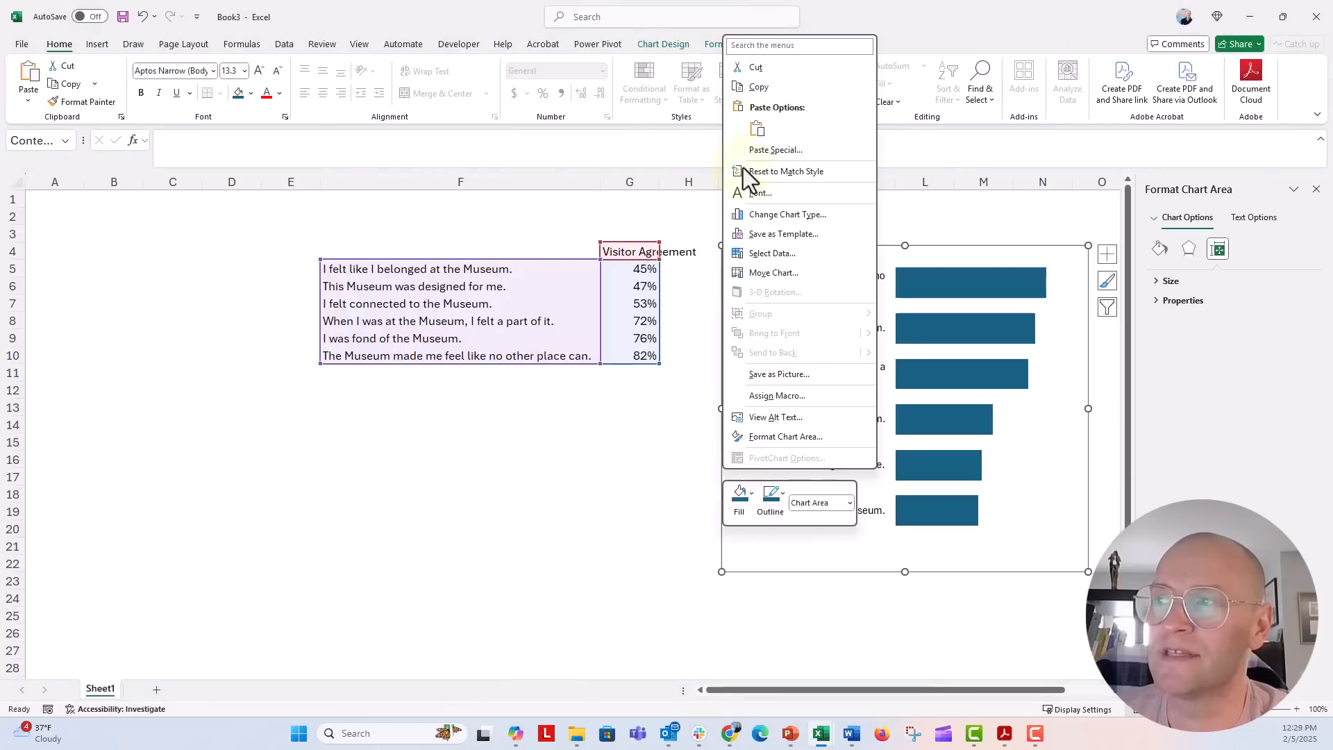
key("Escape")
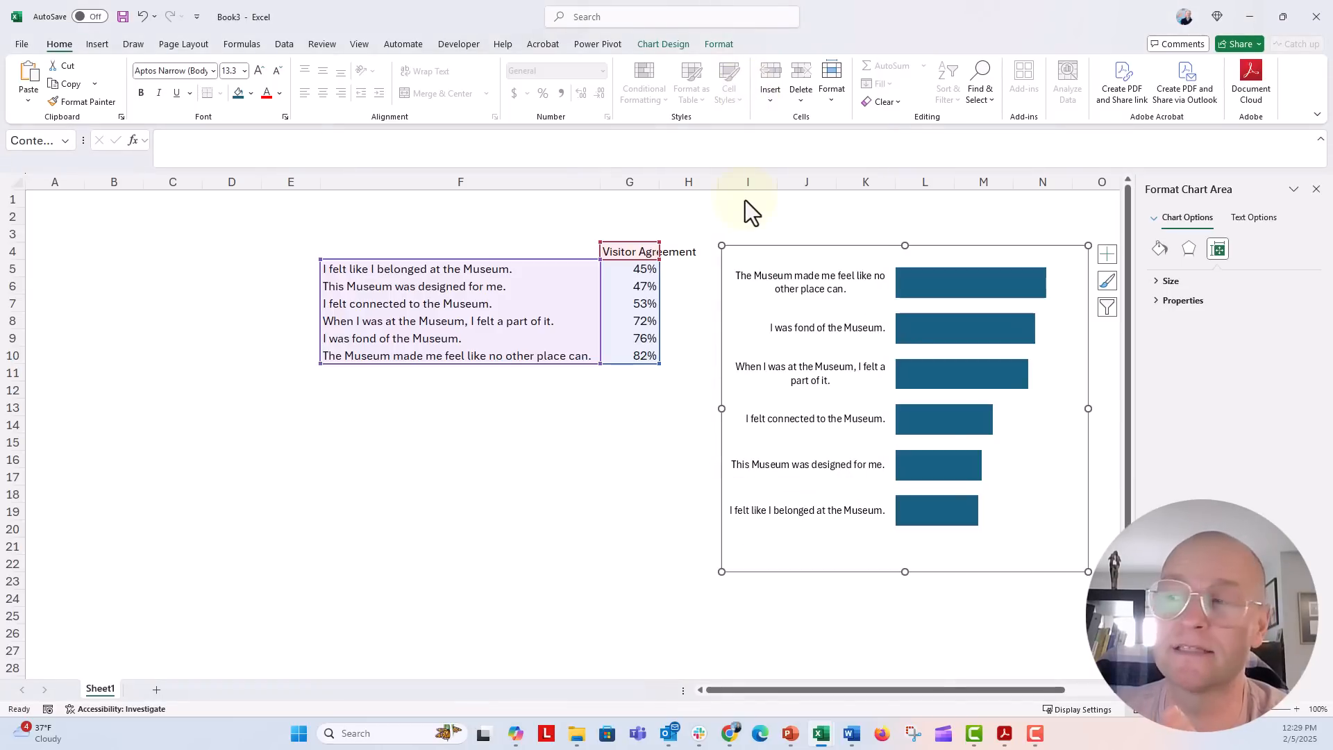
left_click(791, 737)
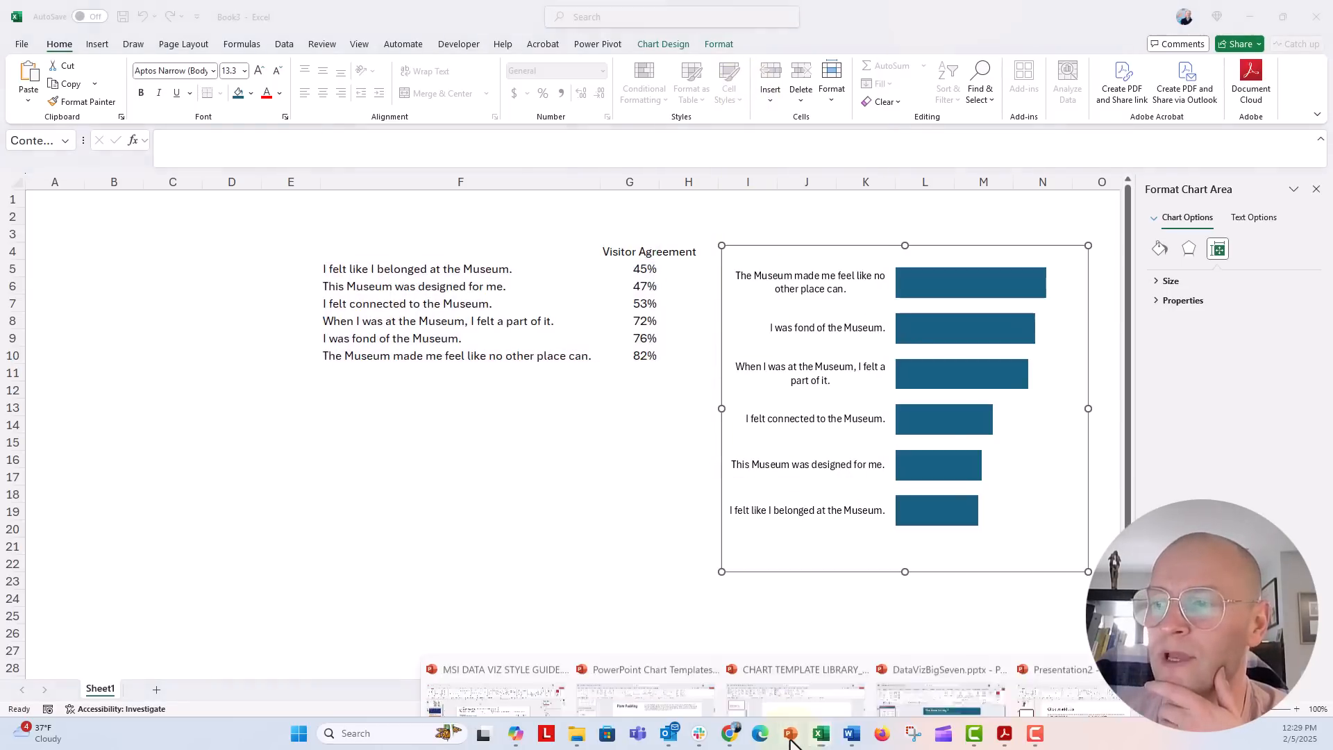
Step: Paste the copied chart into slide 2's left content placeholder
left_click(1087, 691)
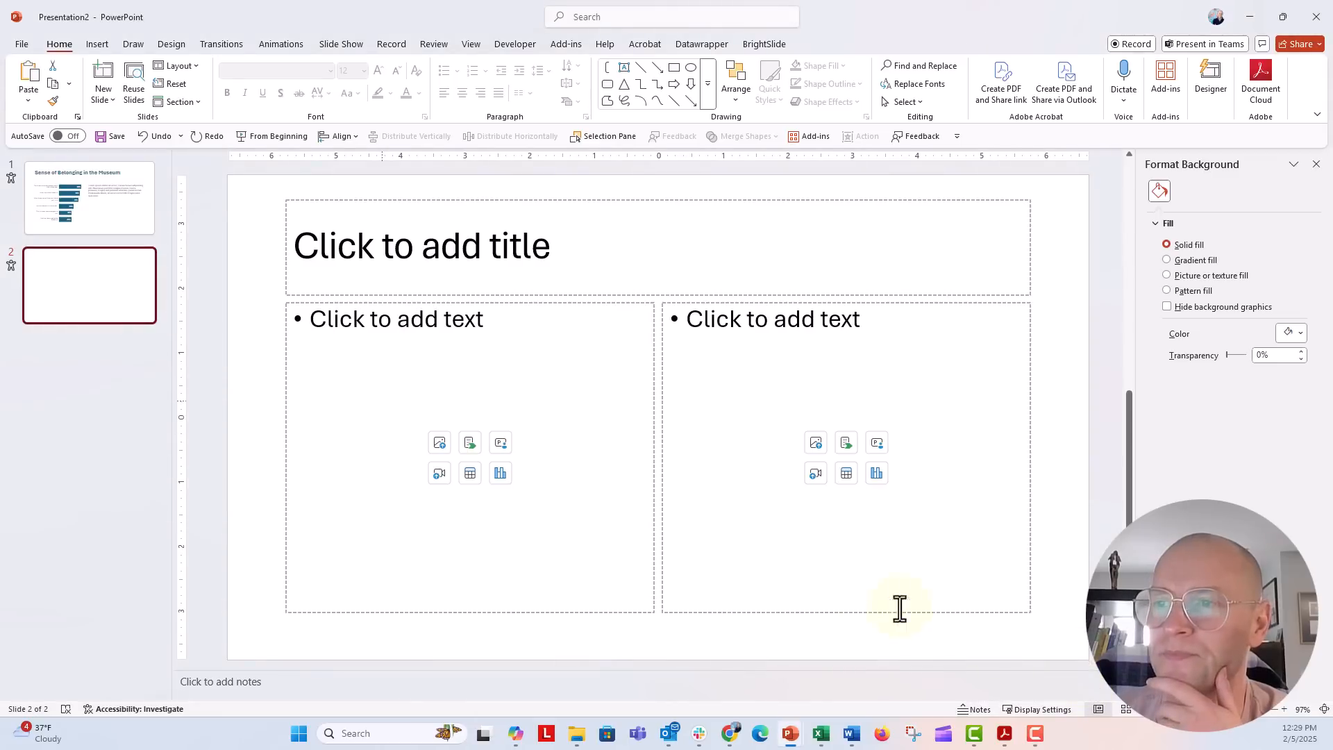
left_click(284, 379)
key("ctrl+v")
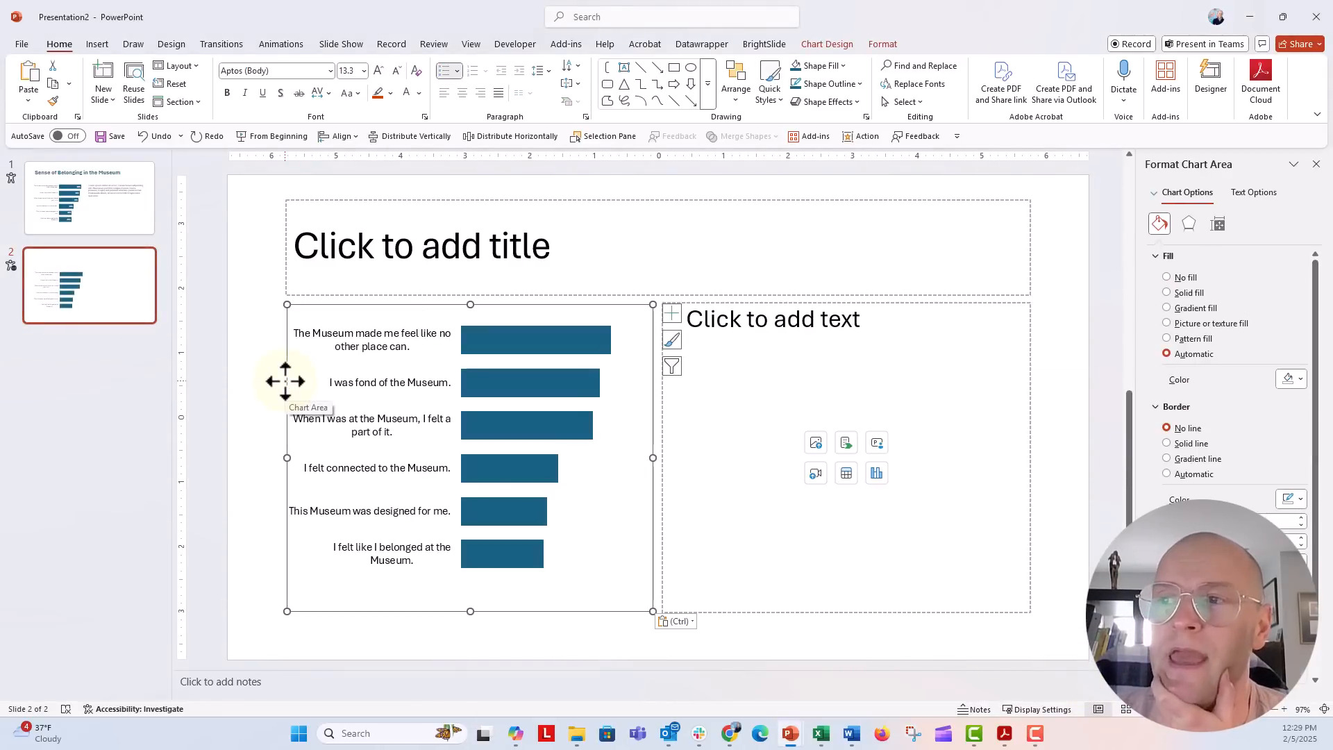
Step: Set the pasted chart's statement labels to Right alignment in the Paragraph dialog
left_click(351, 337)
left_click(587, 115)
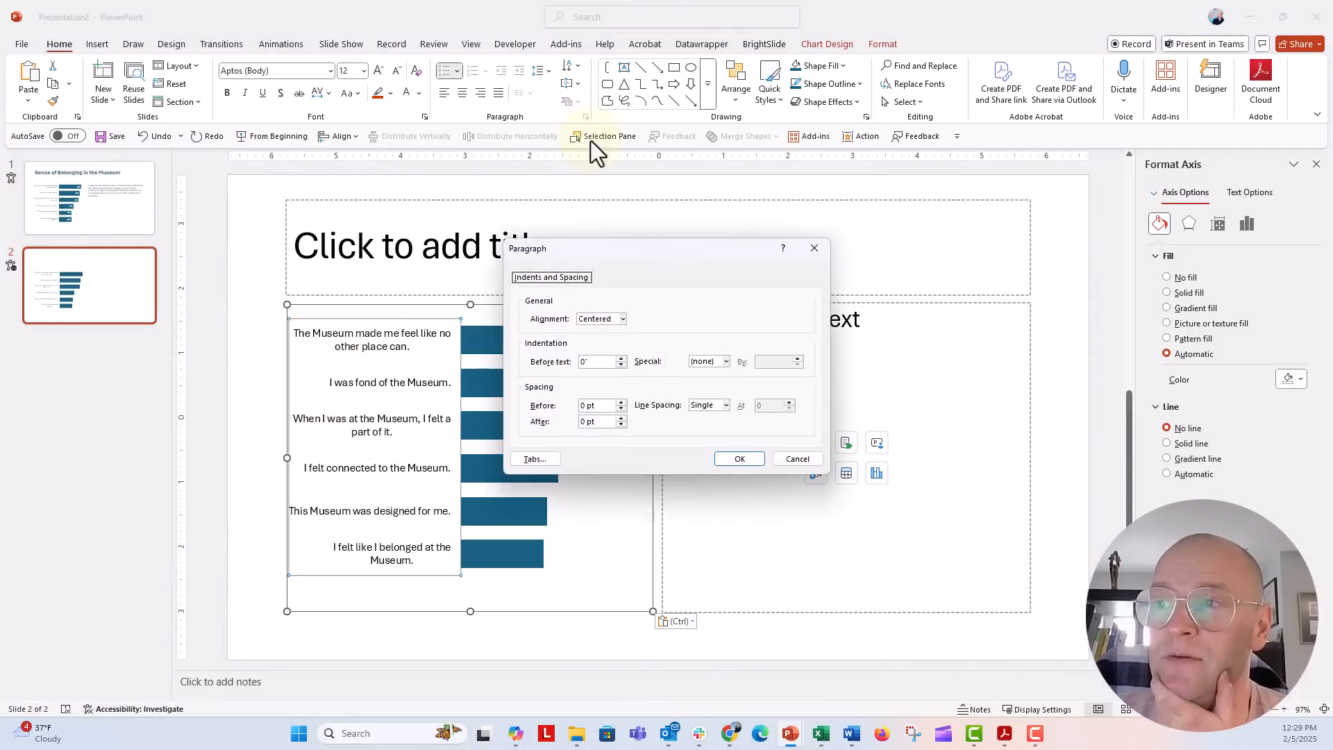
left_click(622, 320)
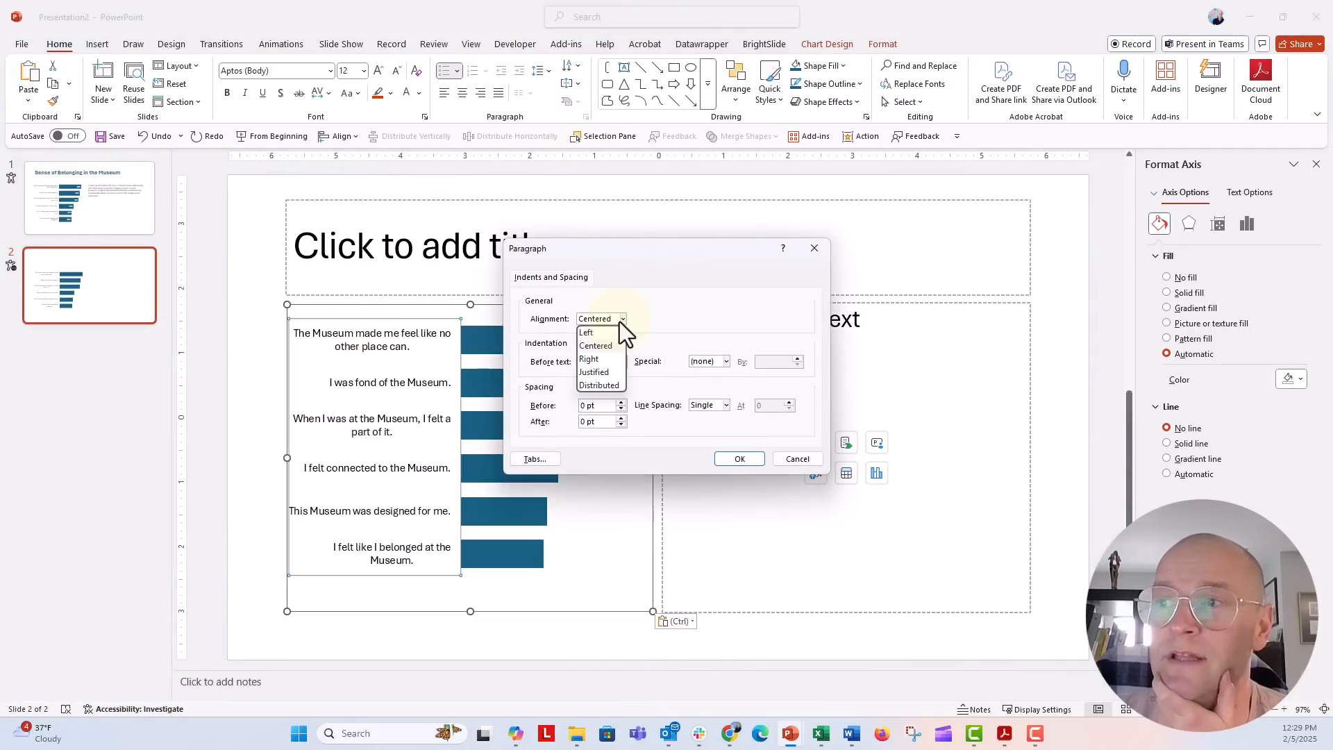
left_click(605, 361)
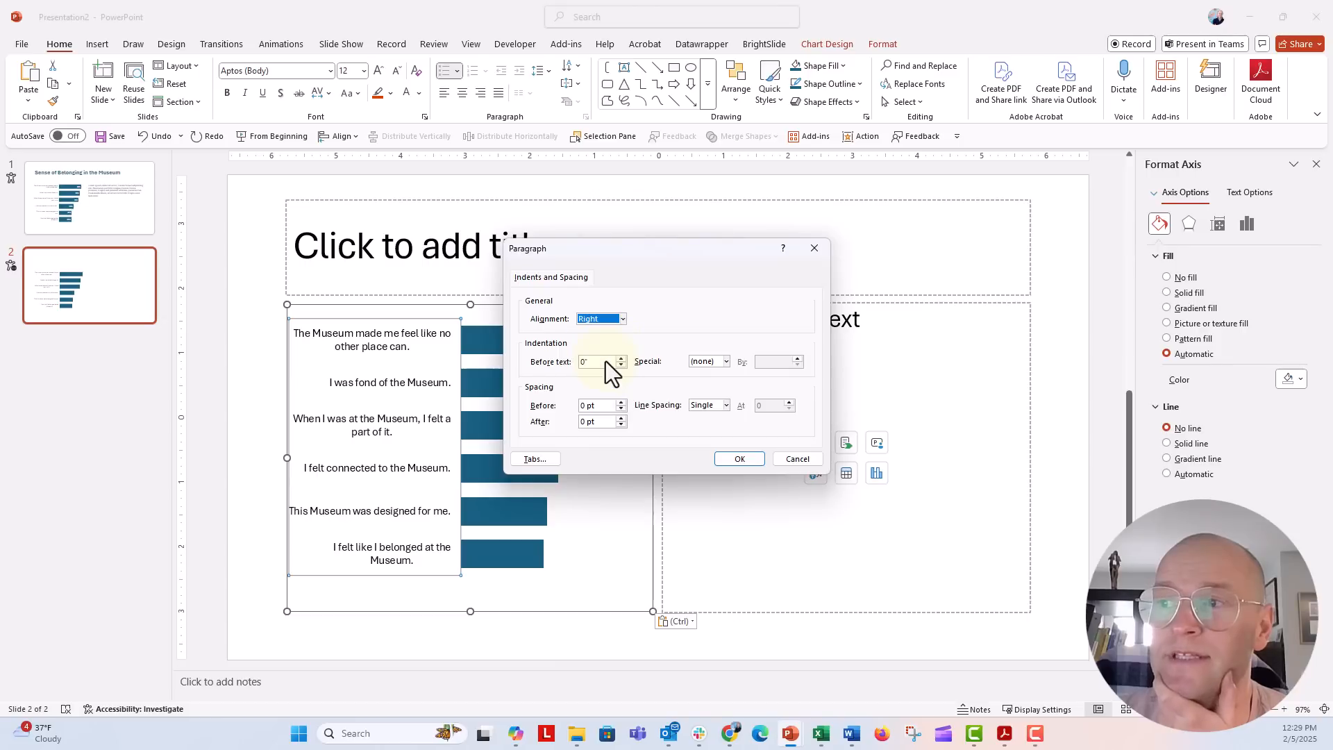
left_click(738, 459)
left_click(277, 390)
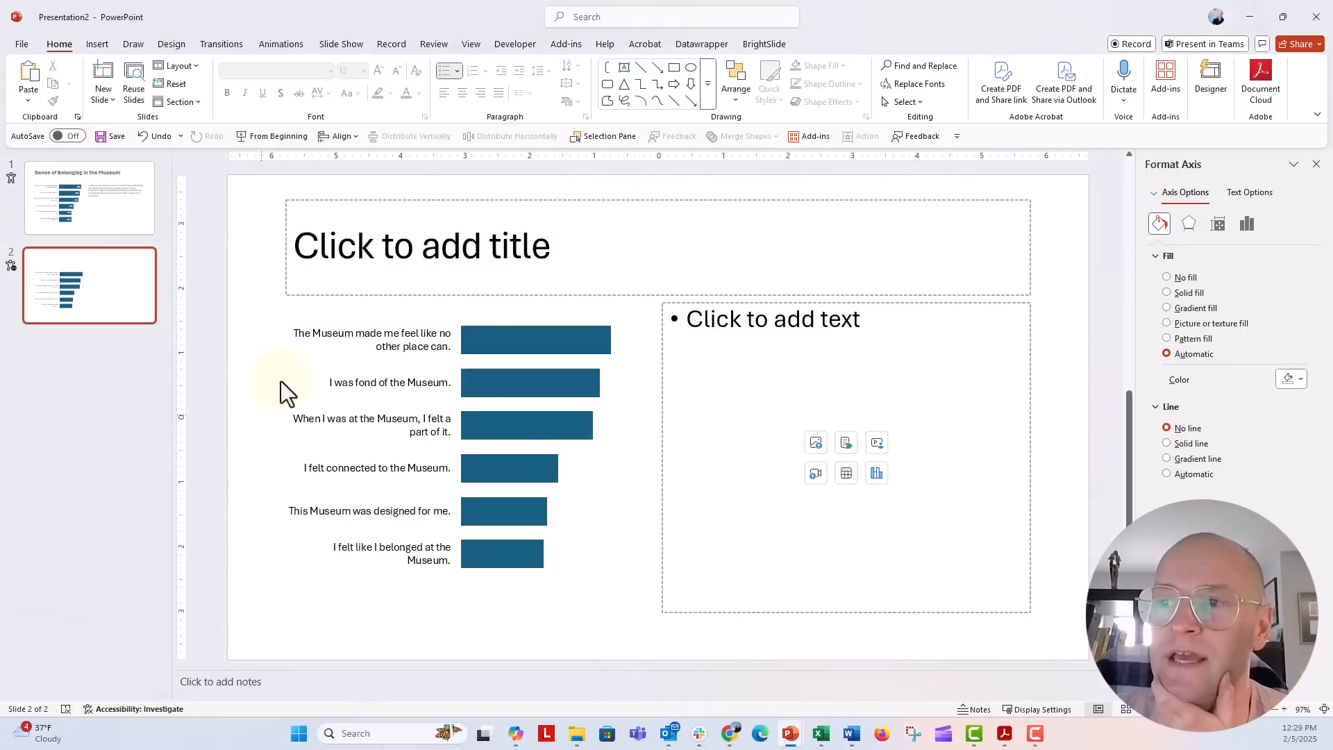
Step: Copy the whole chart and return to the Book3 workbook
left_click(297, 348)
left_click(288, 310)
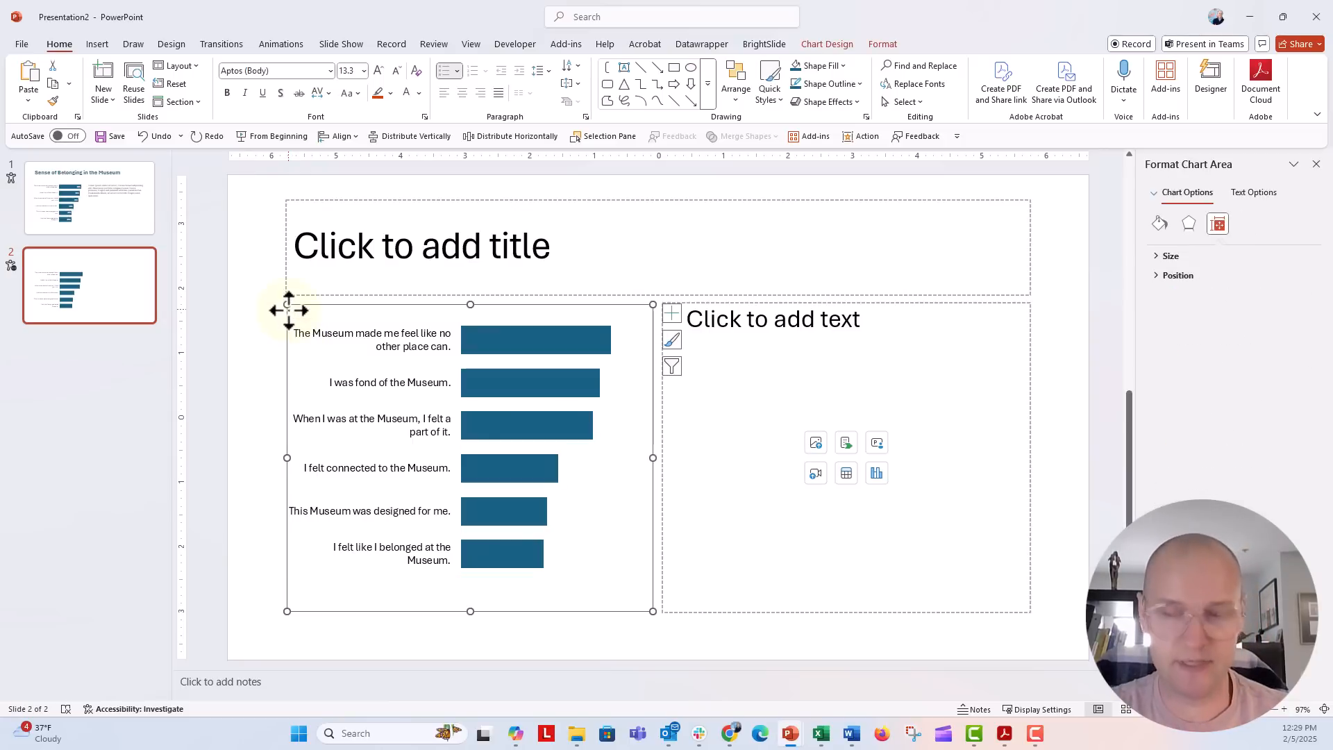
key("ctrl+c")
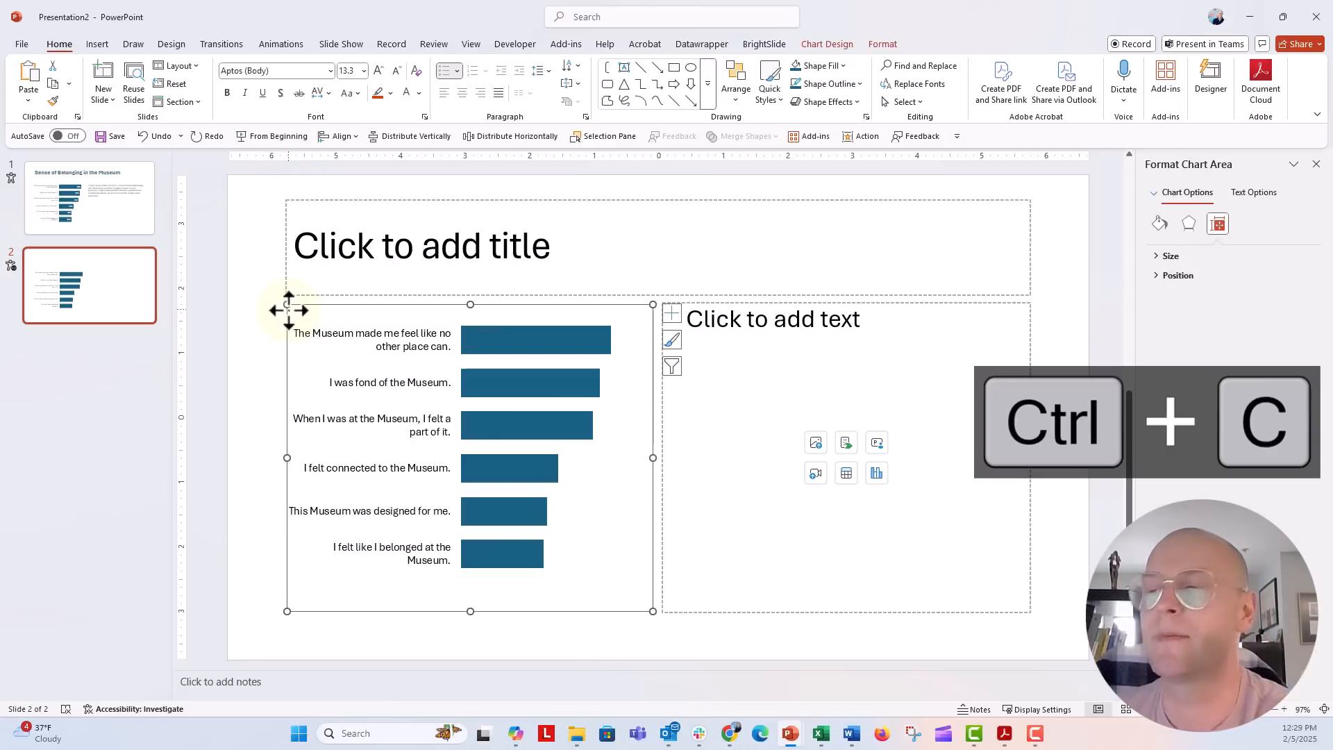
mouse_move(821, 733)
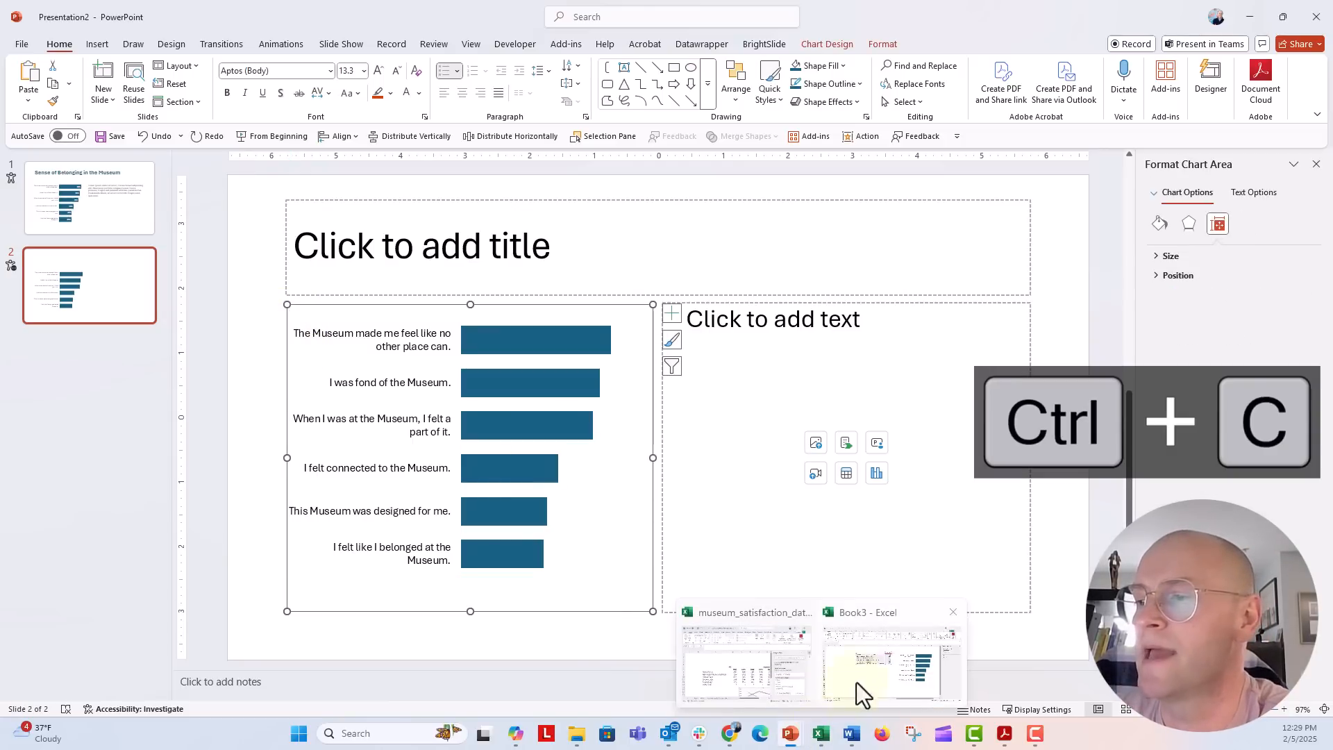
left_click(857, 703)
Step: Delete Book3's old chart and paste the slide's chart to the right of the Visitor Agreement data
left_click_drag(512, 511, 512, 500)
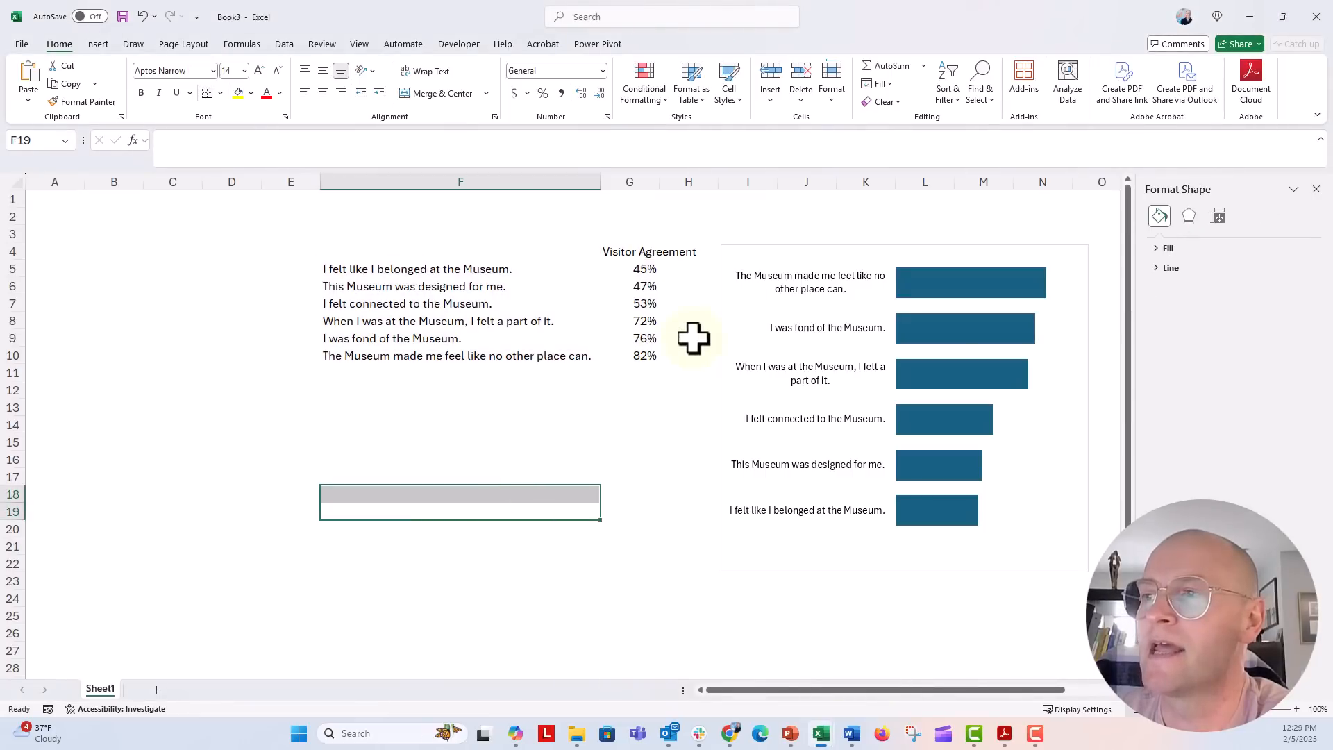
left_click(723, 311)
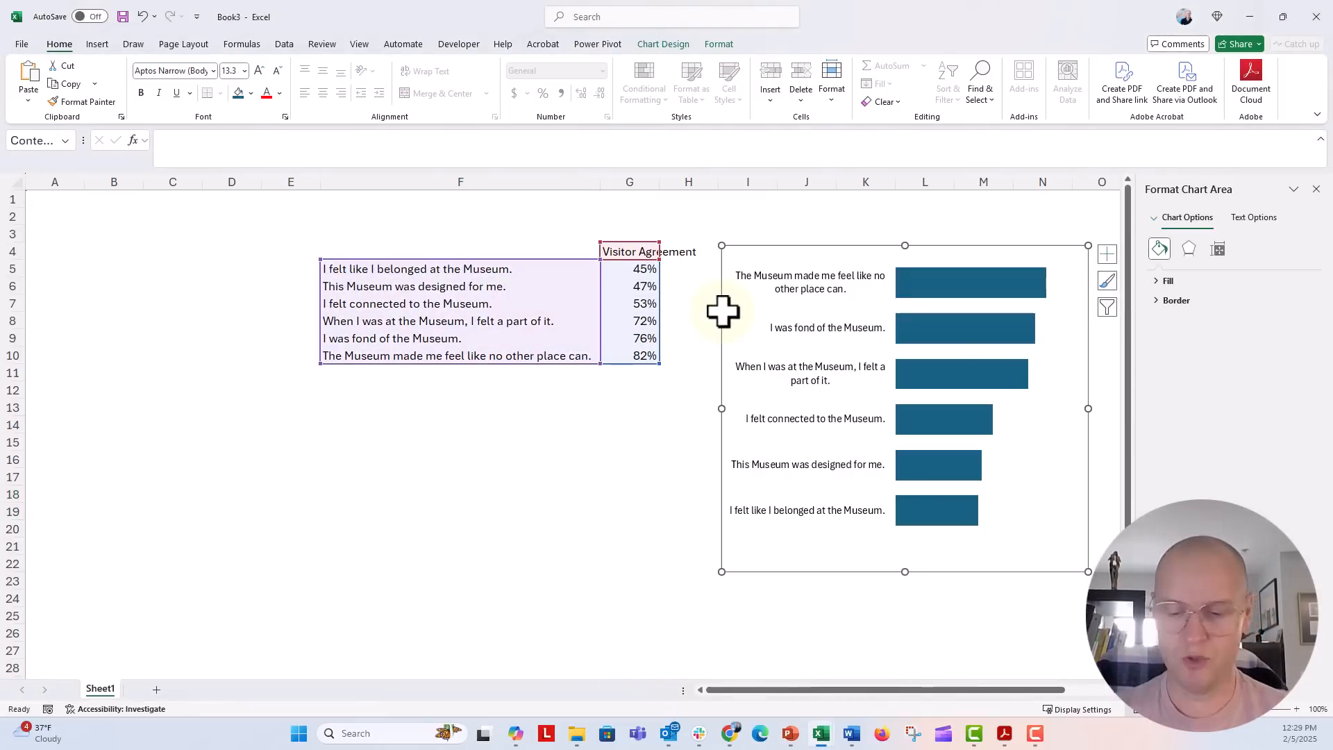
key("Delete")
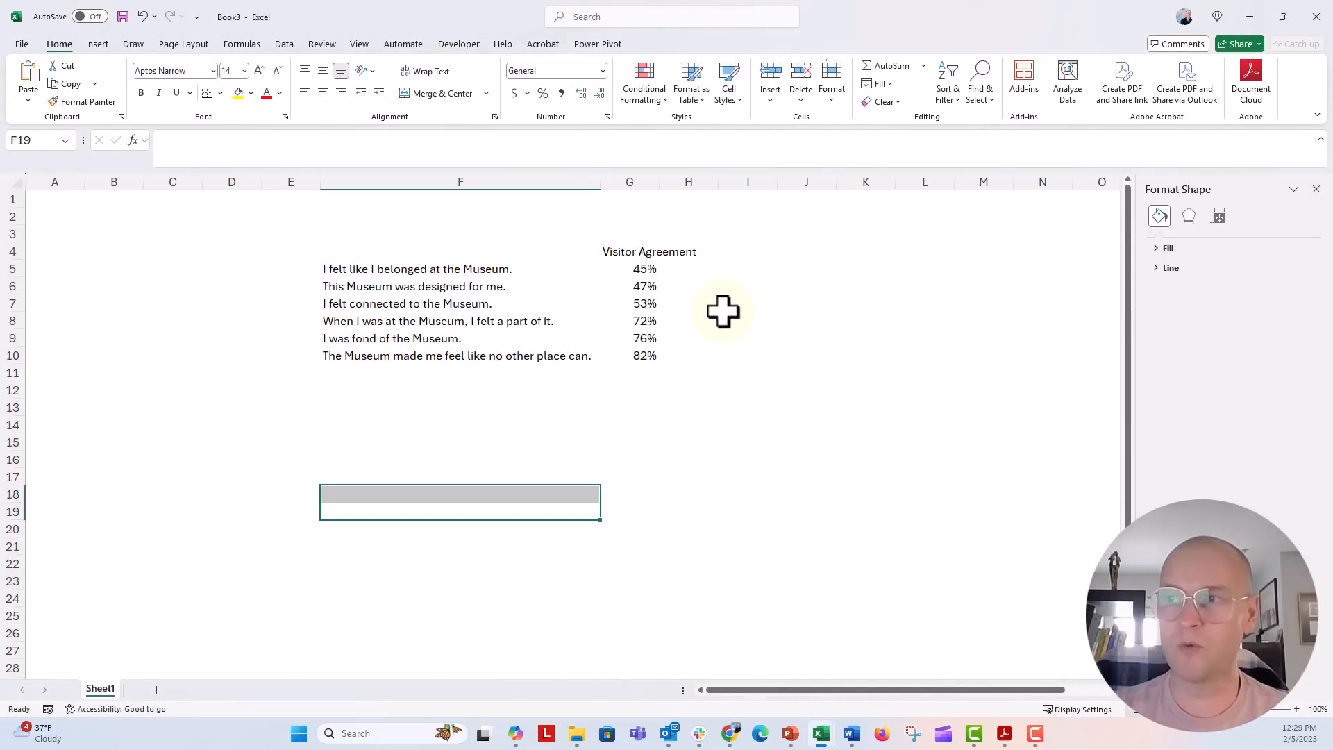
key("ctrl+v")
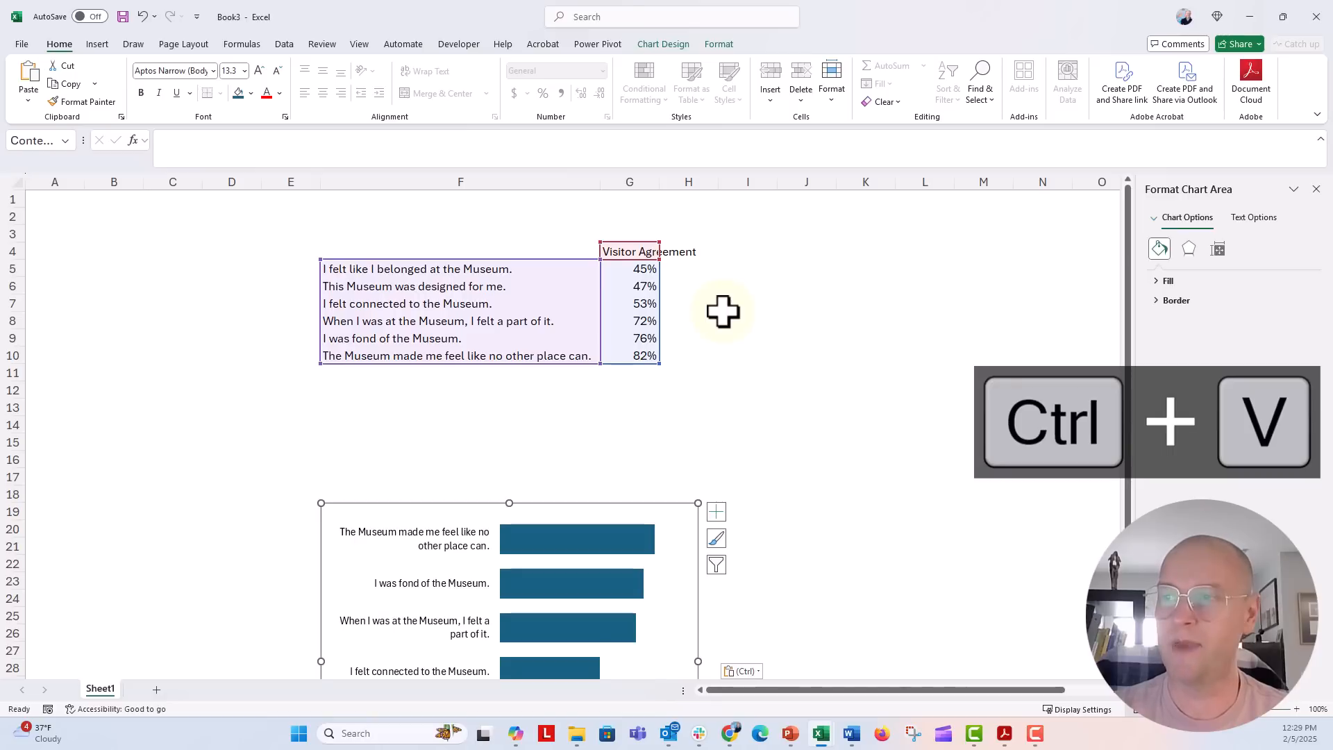
left_click_drag(470, 503, 681, 392)
key("ctrl+v")
key("Delete")
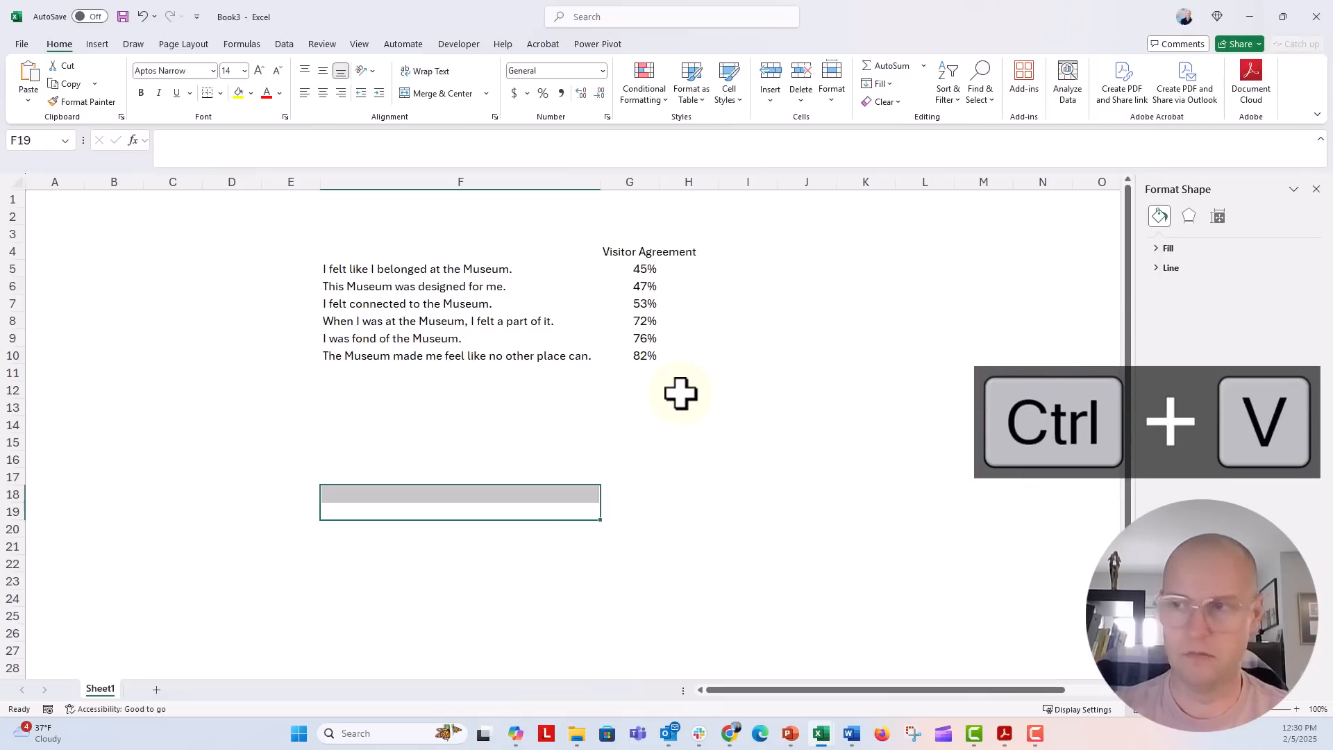
key("ctrl+v")
left_click_drag(402, 505, 768, 271)
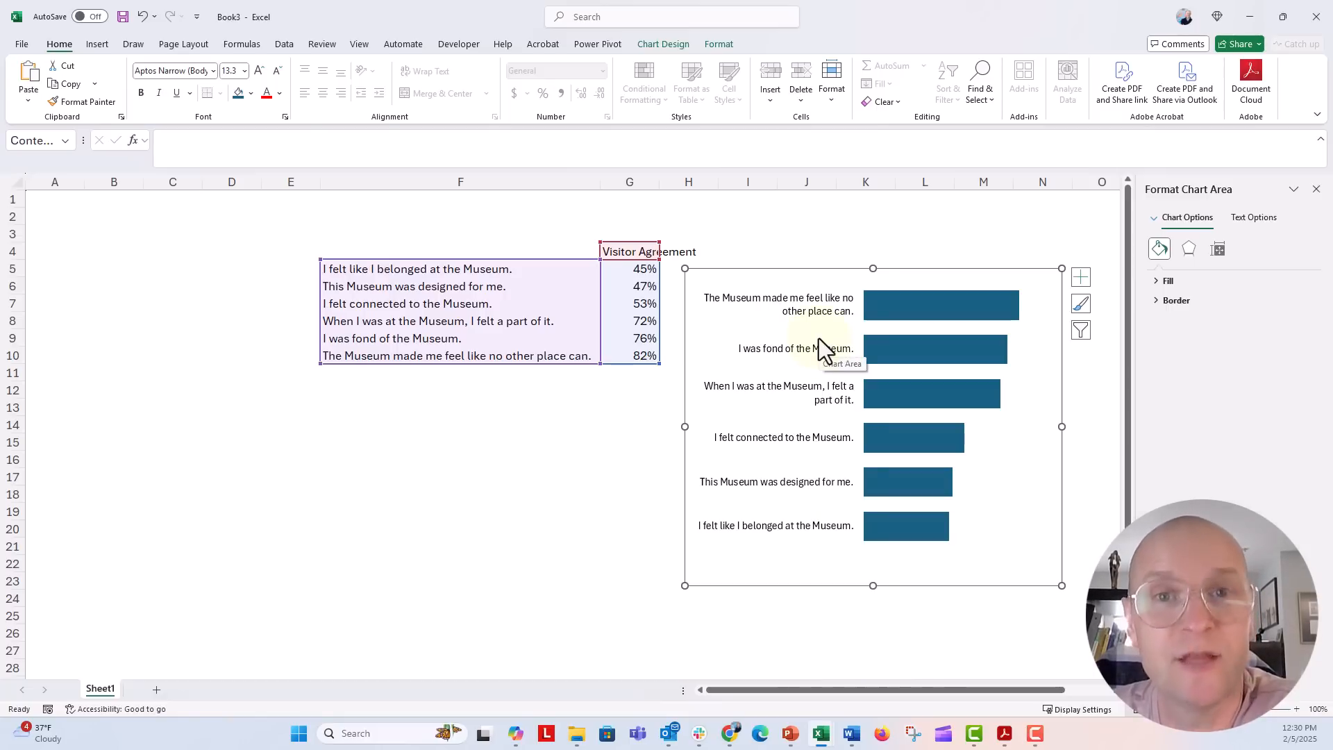
Step: Save the chart as a .crtx chart template named 'BAR CHART'
right_click(775, 269)
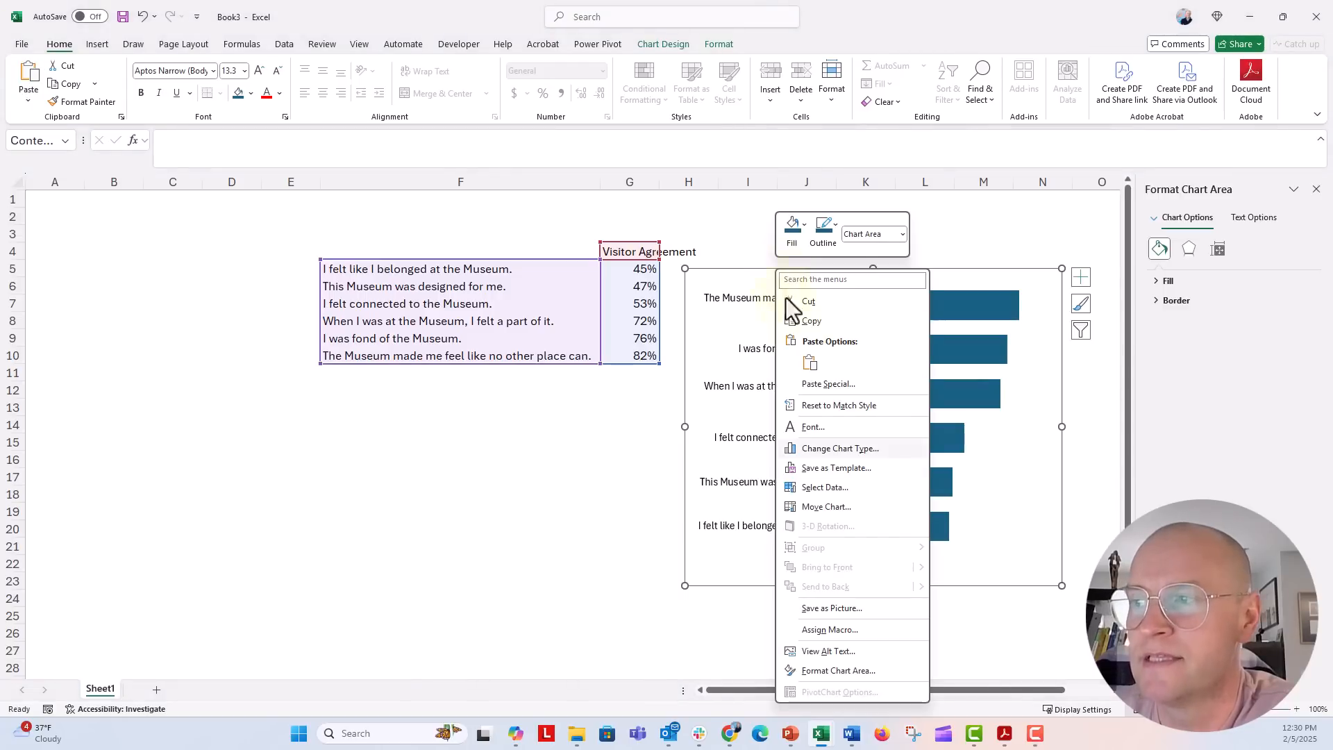
left_click(857, 470)
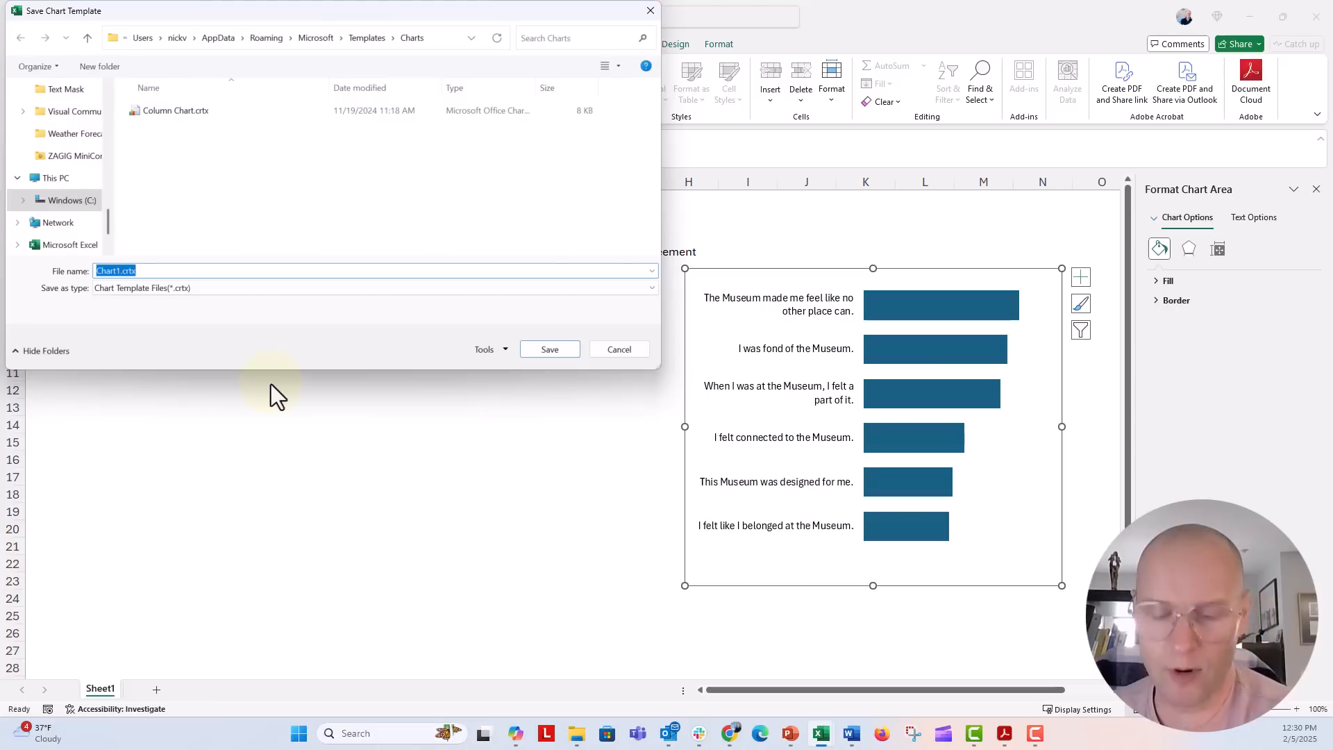
type("BAR CHART")
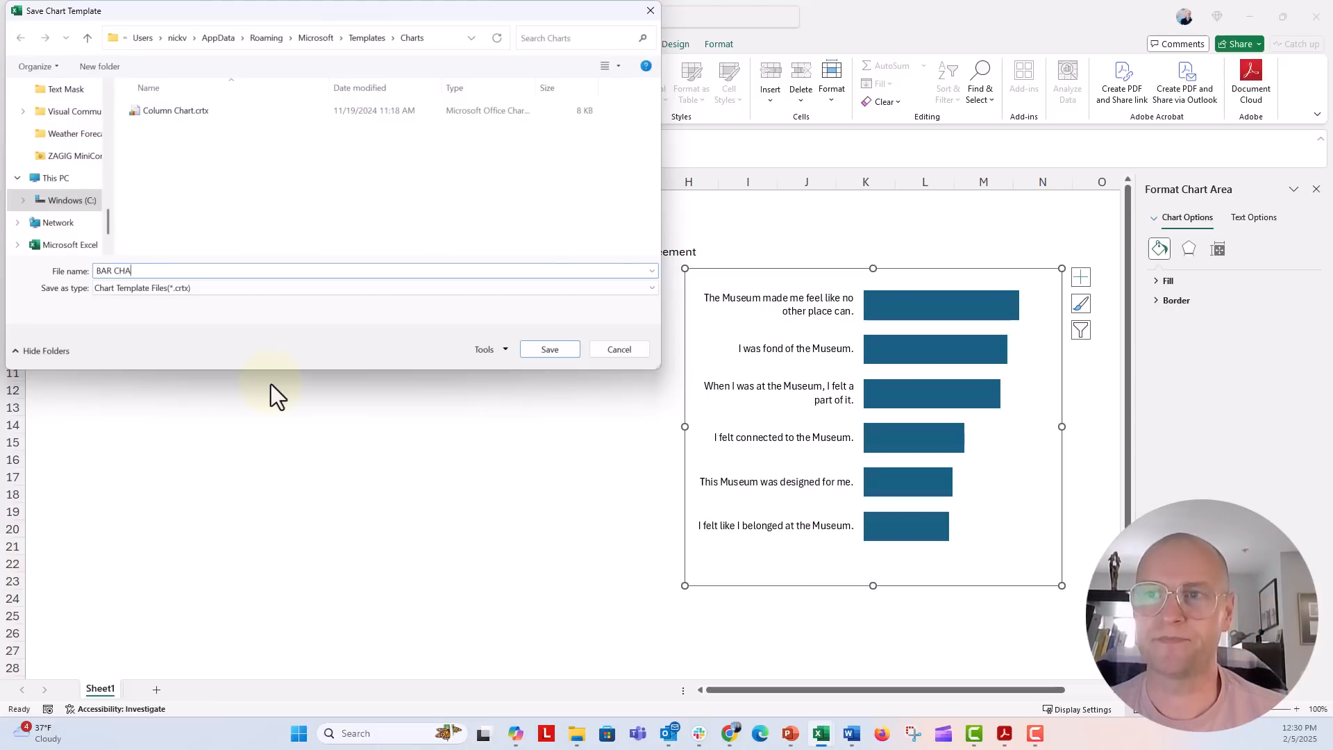
key("Return")
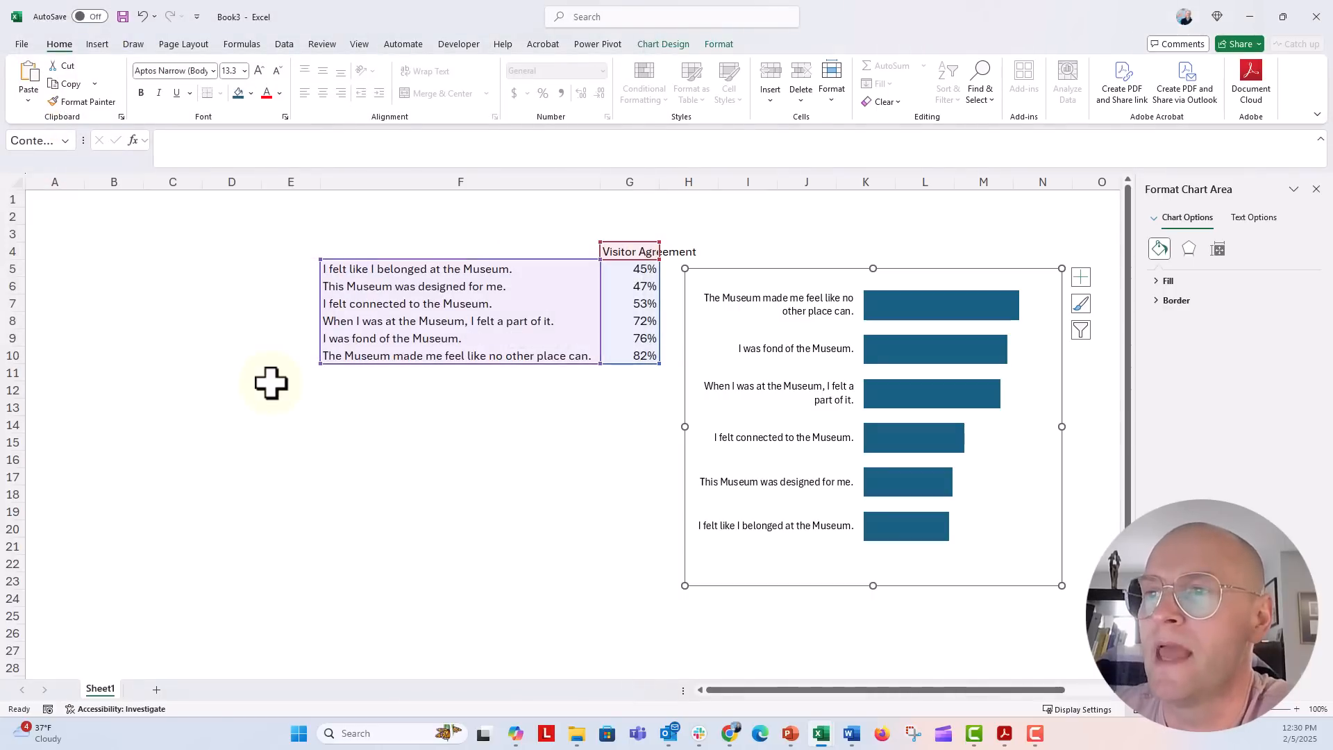
left_click(341, 420)
Step: Select F4:G10 and show the saved Templates in the Insert Chart dialog
left_click_drag(403, 248, 622, 356)
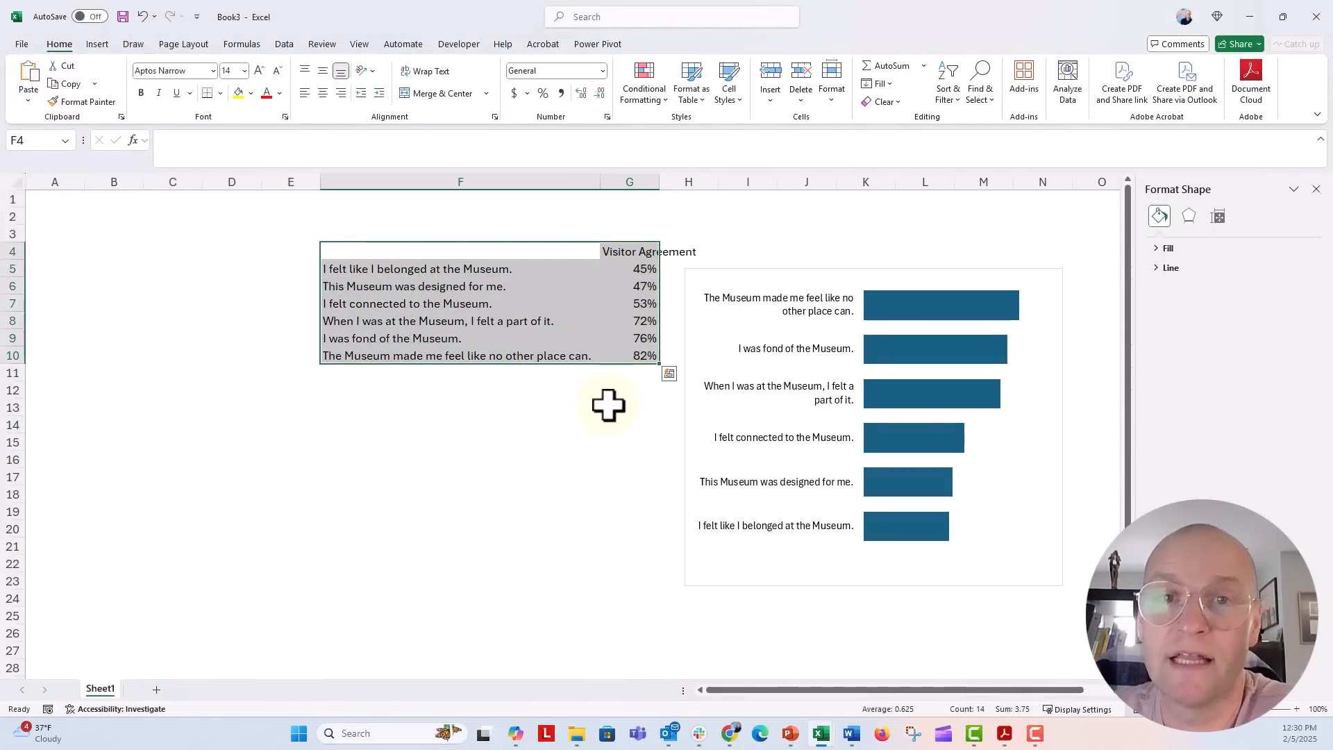
left_click(99, 44)
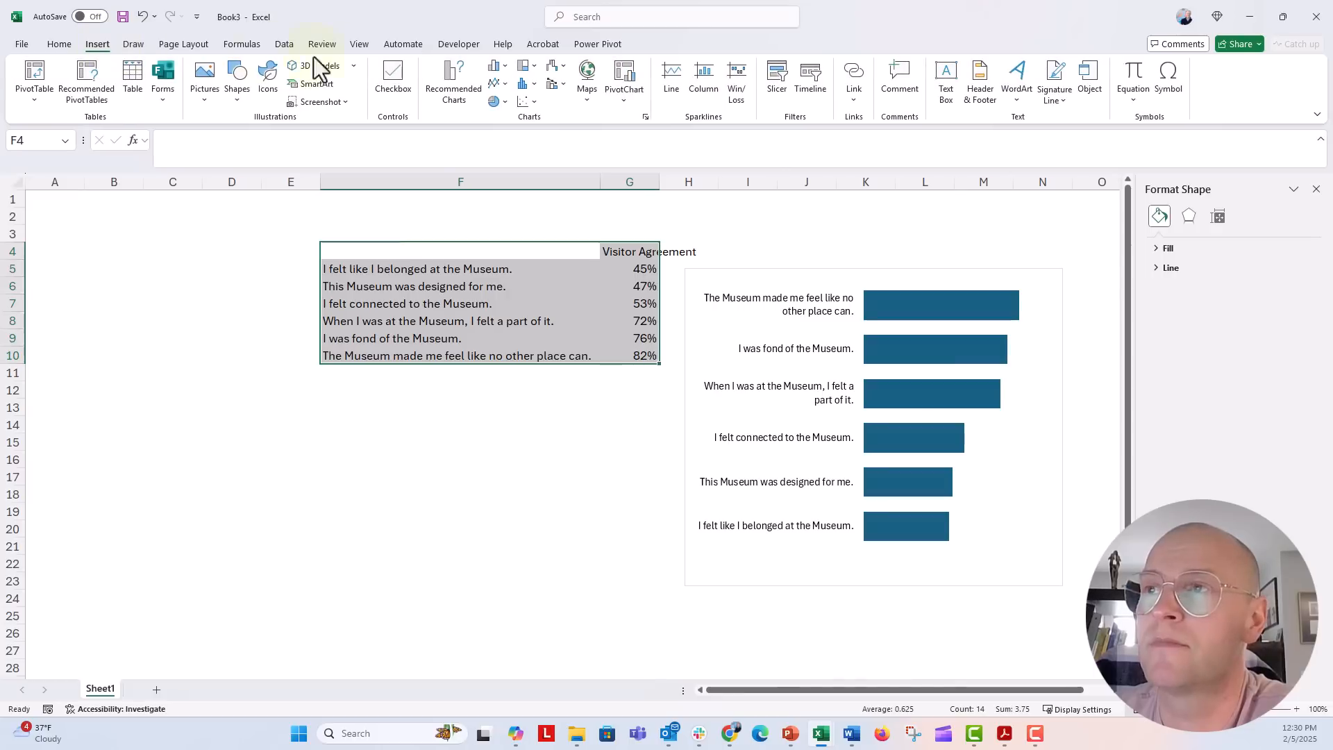
left_click(506, 68)
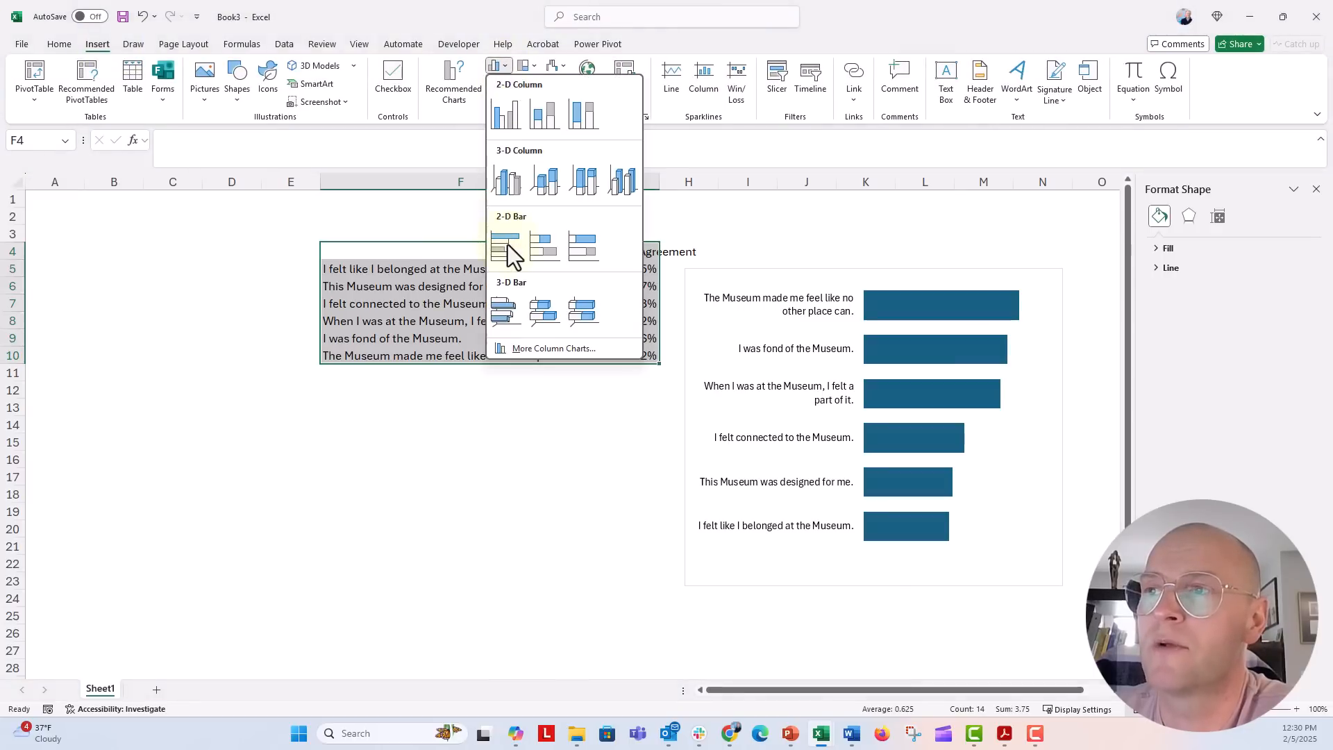
left_click(523, 350)
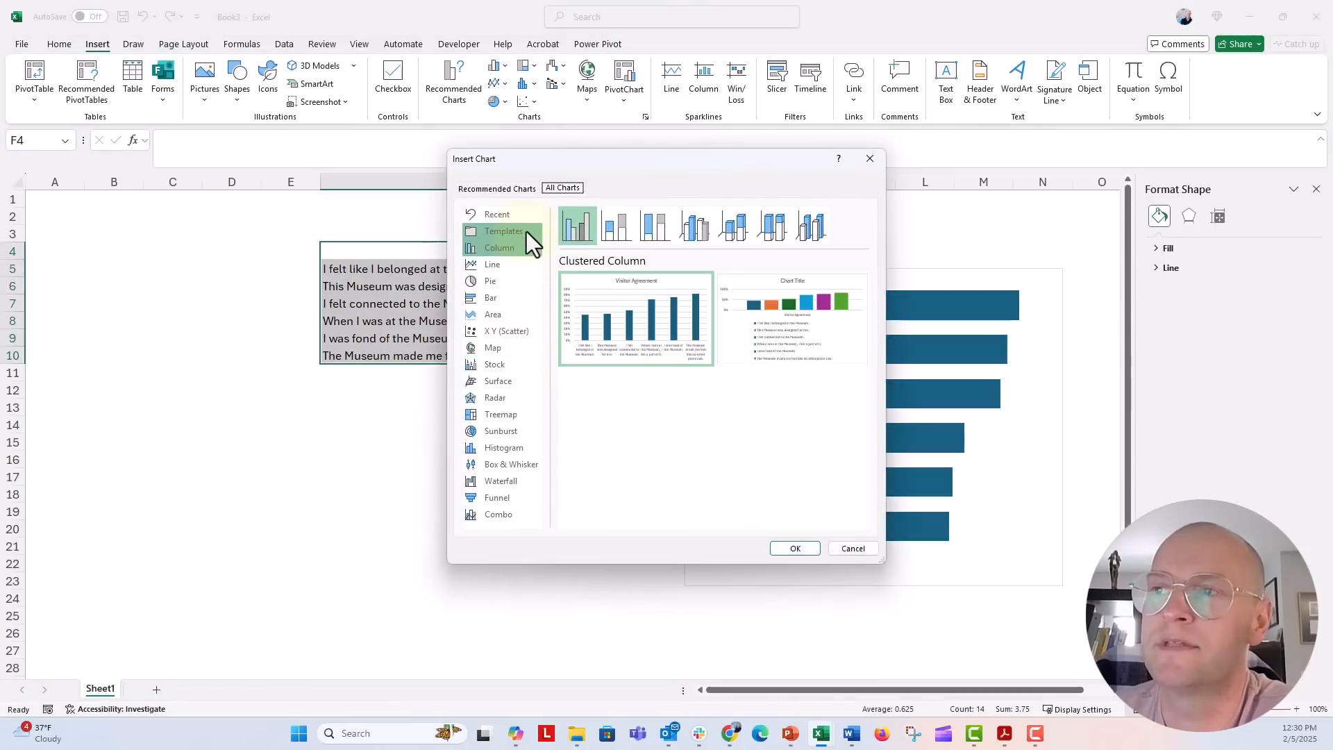
left_click(526, 232)
mouse_move(610, 300)
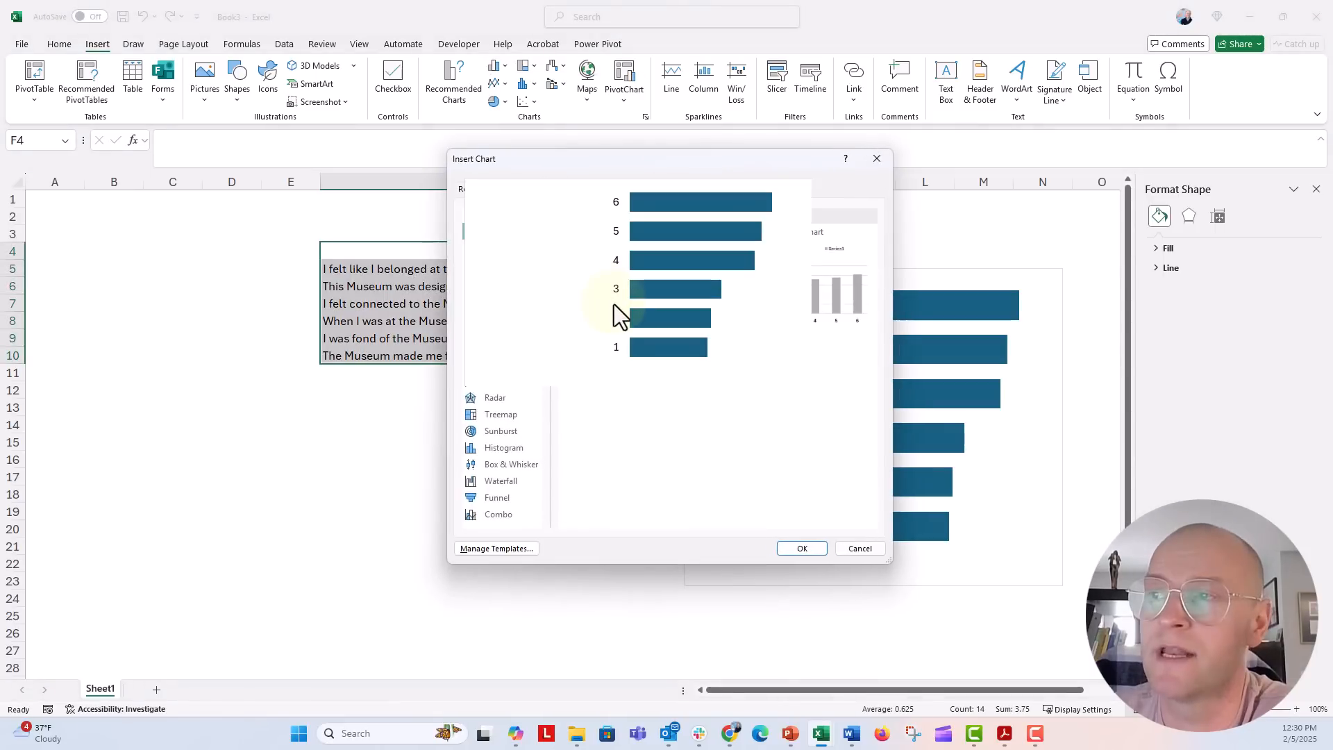
Step: Insert a chart from the BAR CHART template, move it below the table and stretch it taller
left_click(786, 548)
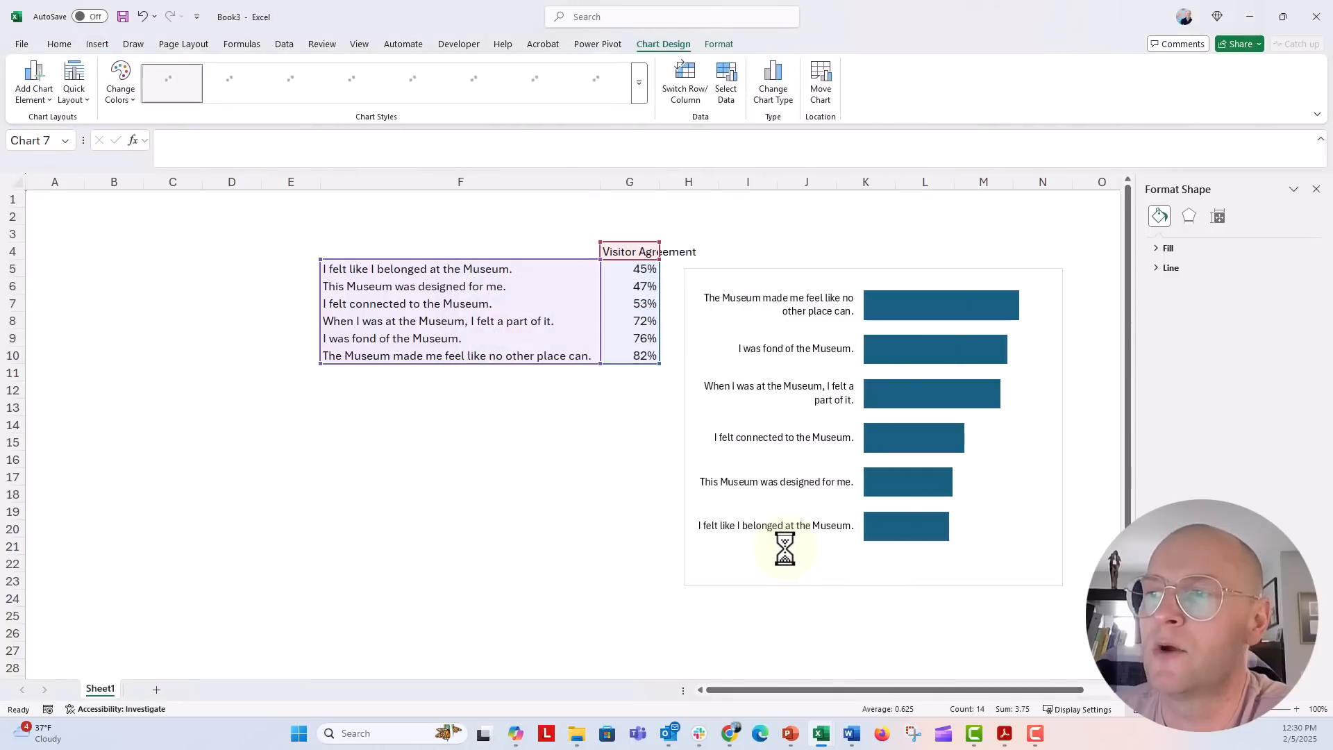
left_click_drag(404, 381, 314, 437)
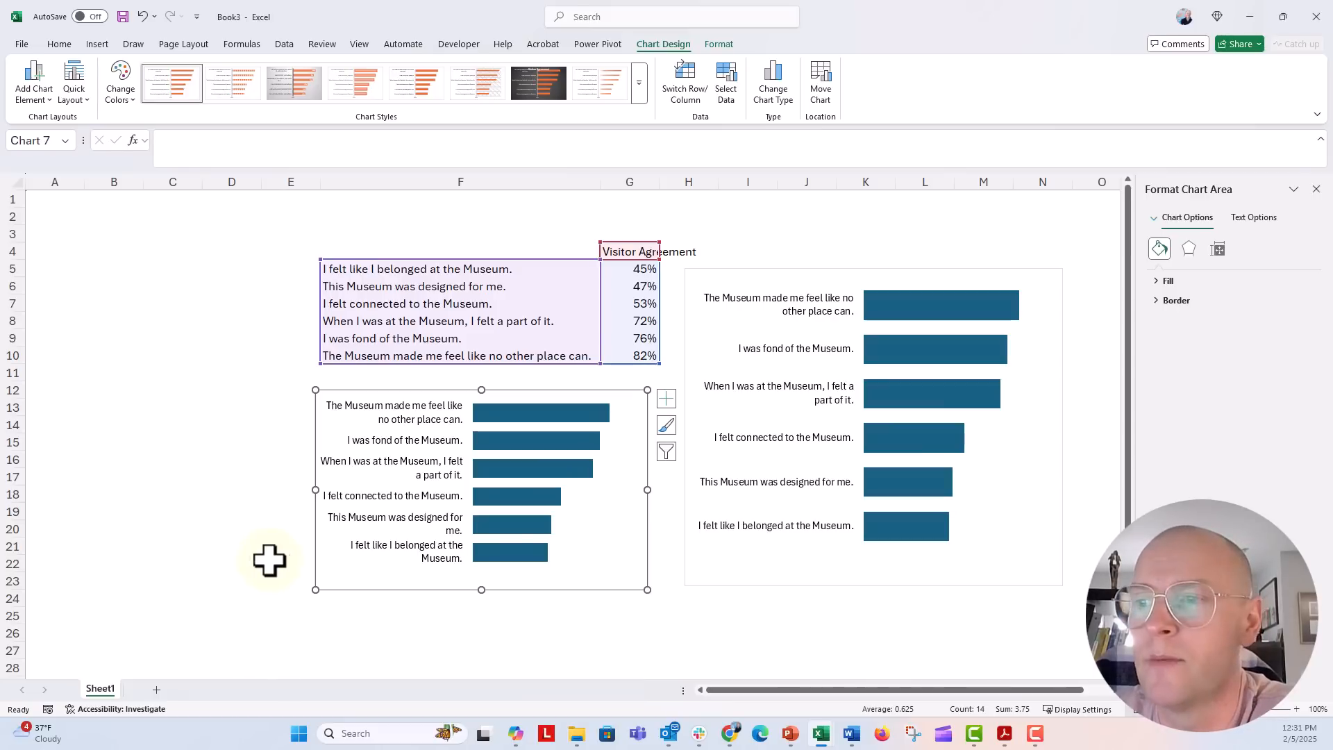
left_click_drag(481, 590, 483, 625)
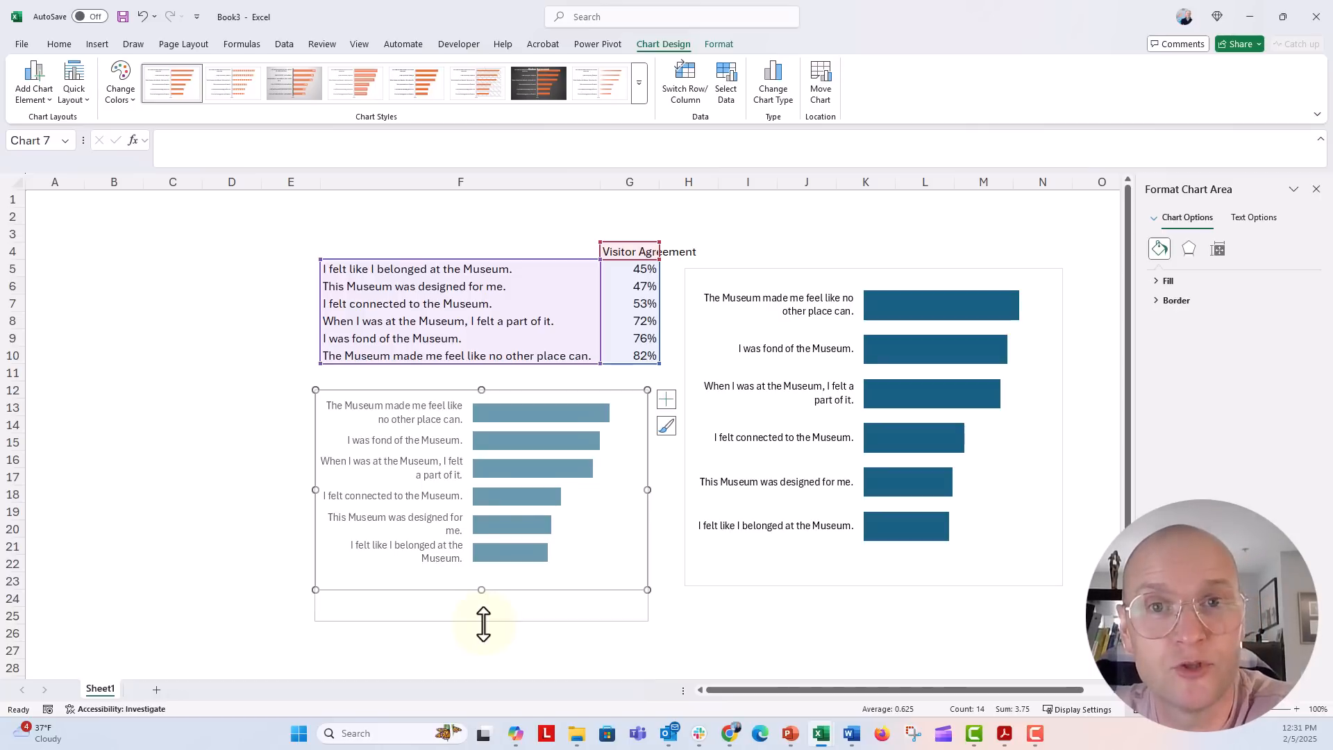
left_click_drag(483, 625, 484, 625)
Step: Return to Presentation2 and select the slide-2 chart's statement labels
mouse_move(790, 734)
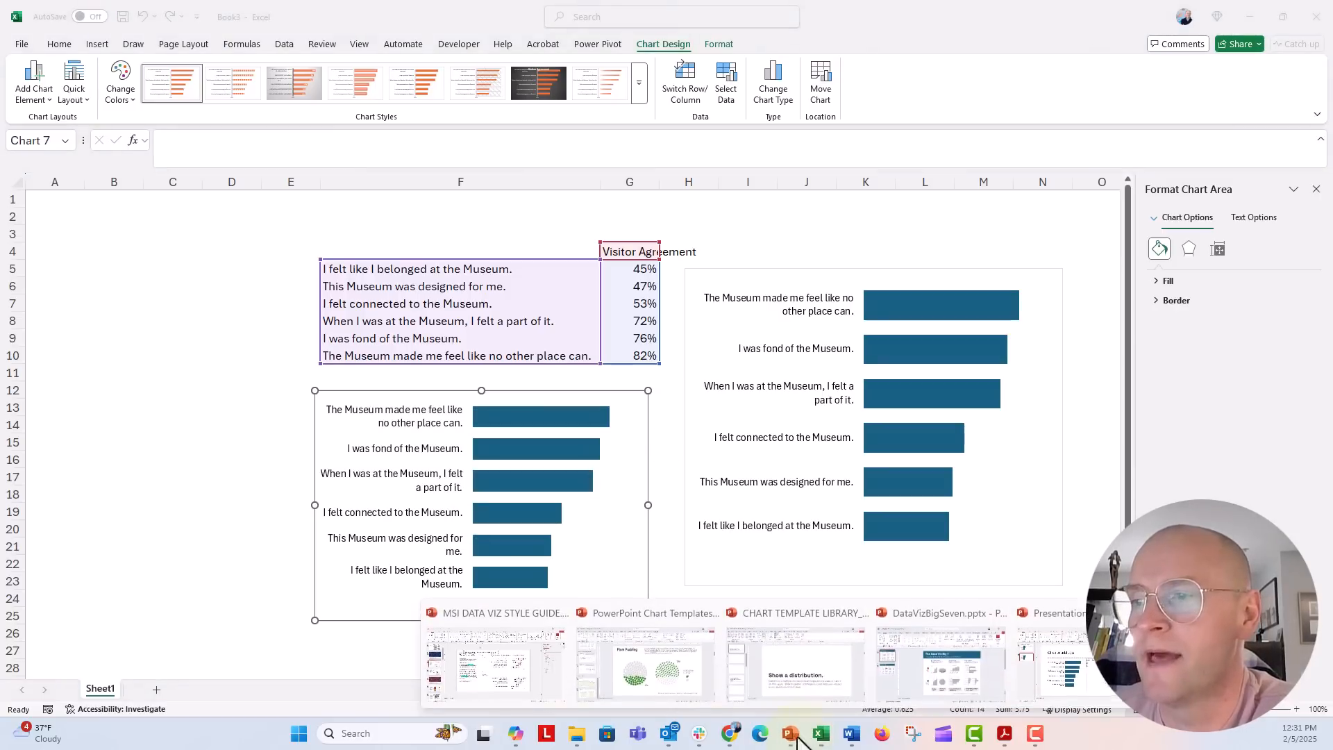
left_click(1100, 685)
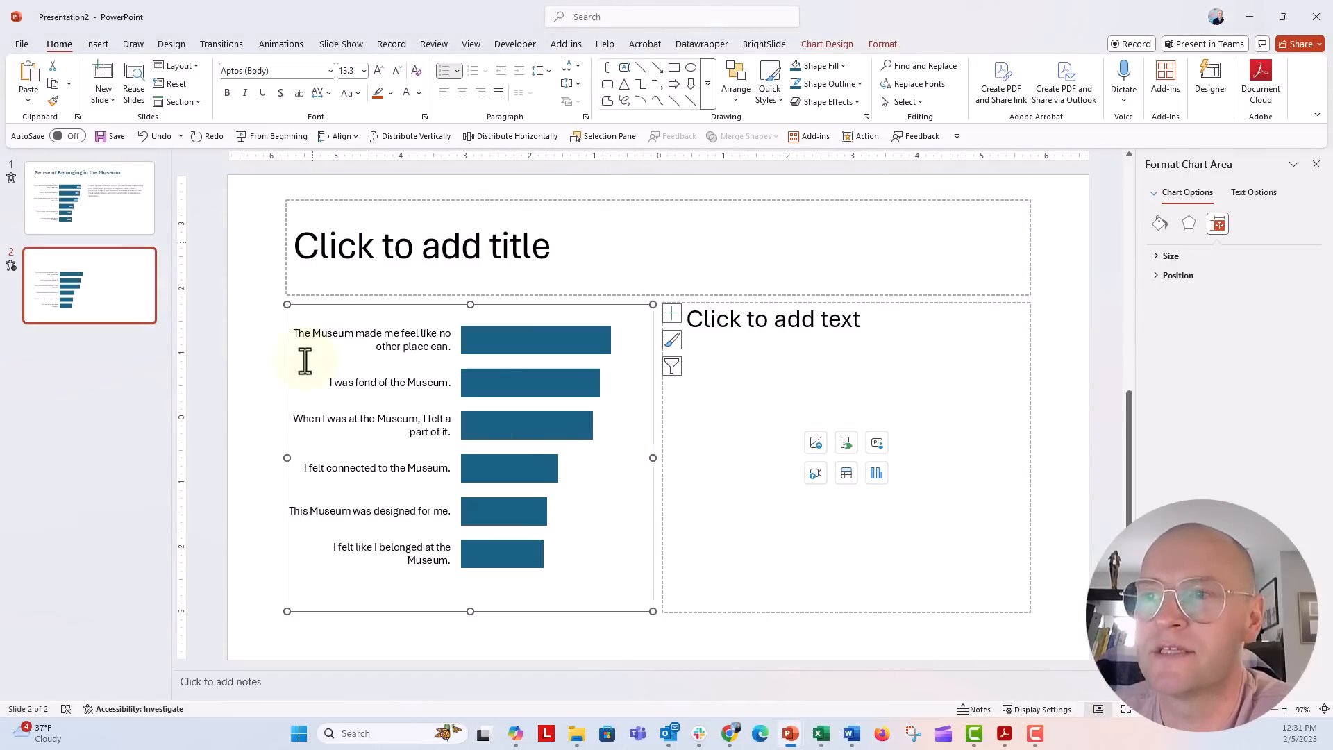
left_click(264, 343)
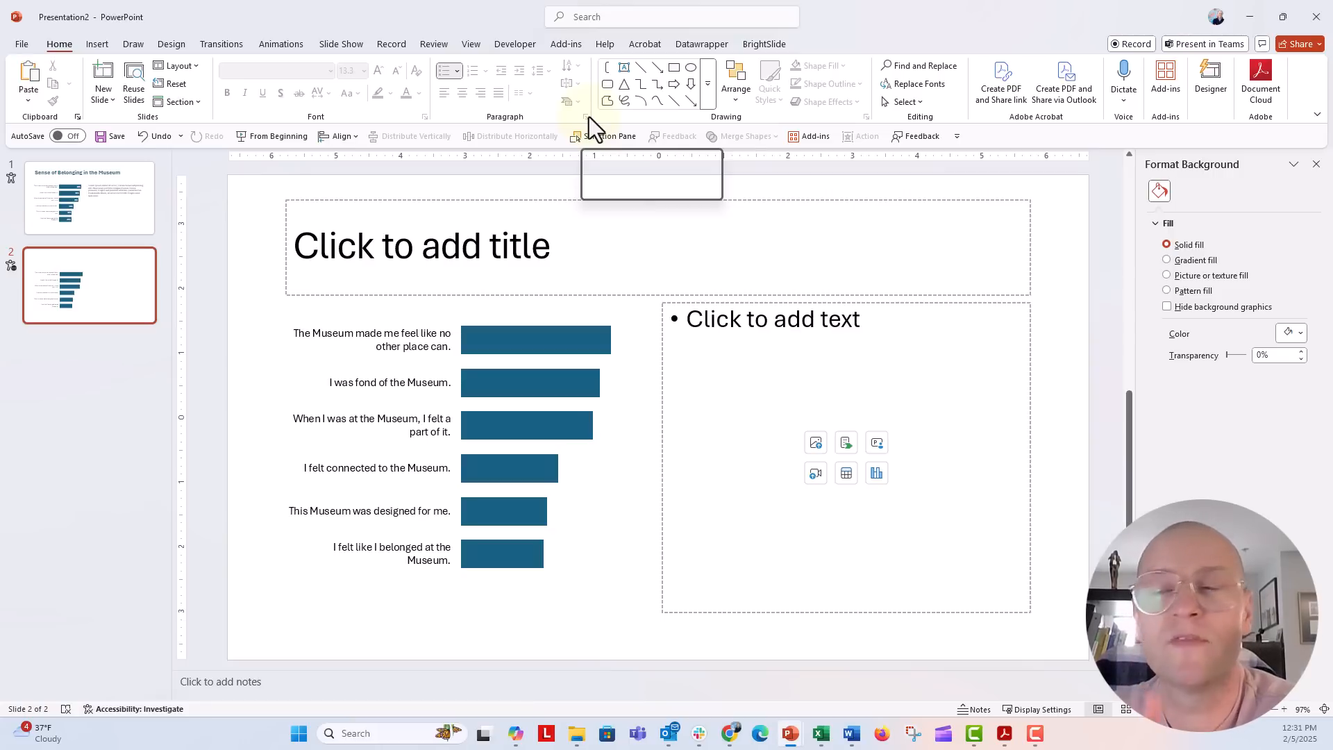
left_click(436, 344)
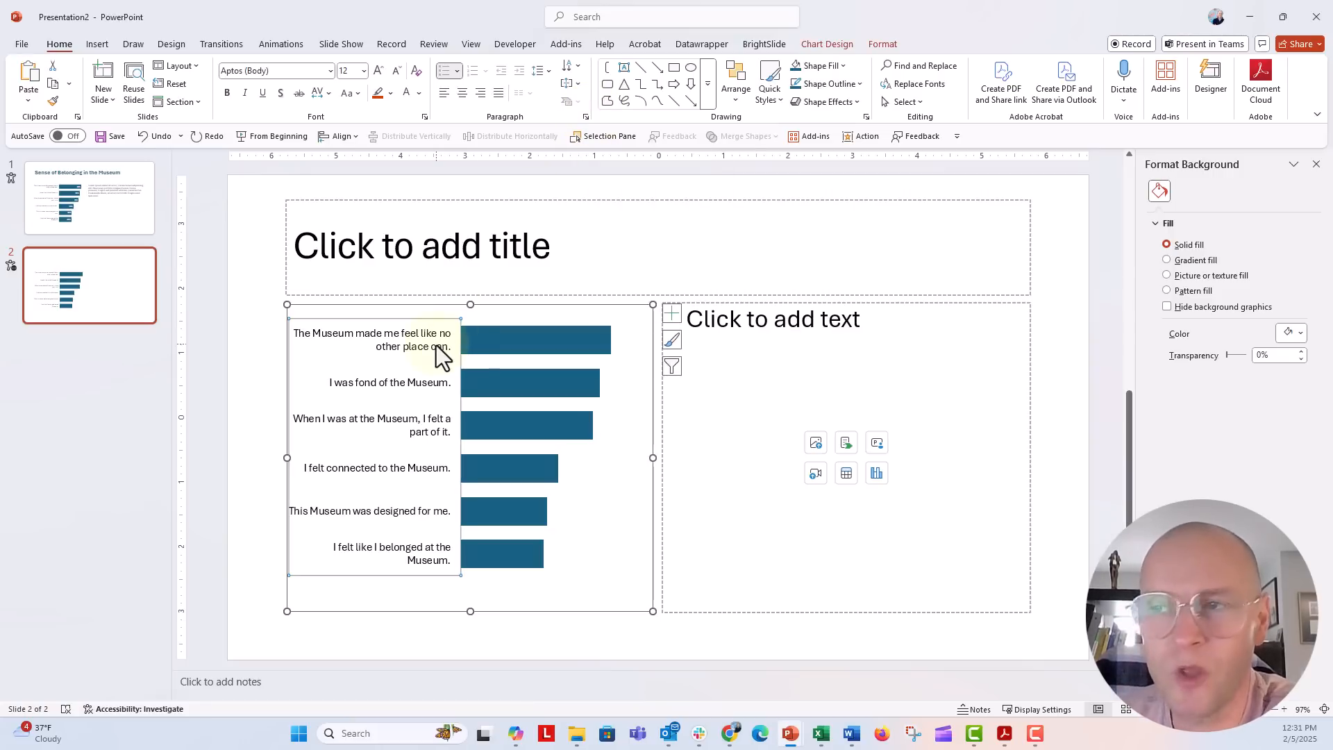